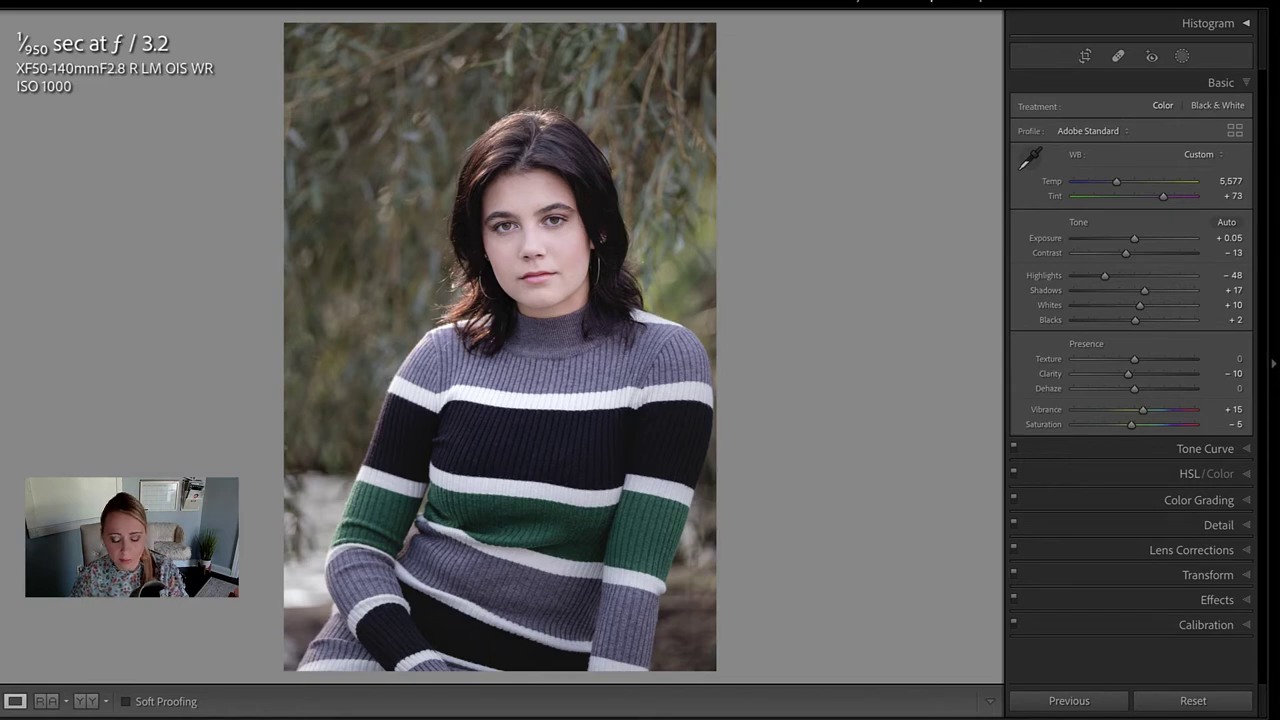
Compare the edited portrait with the original, ending on the edited version.
{"action": "key", "text": "backslash"}
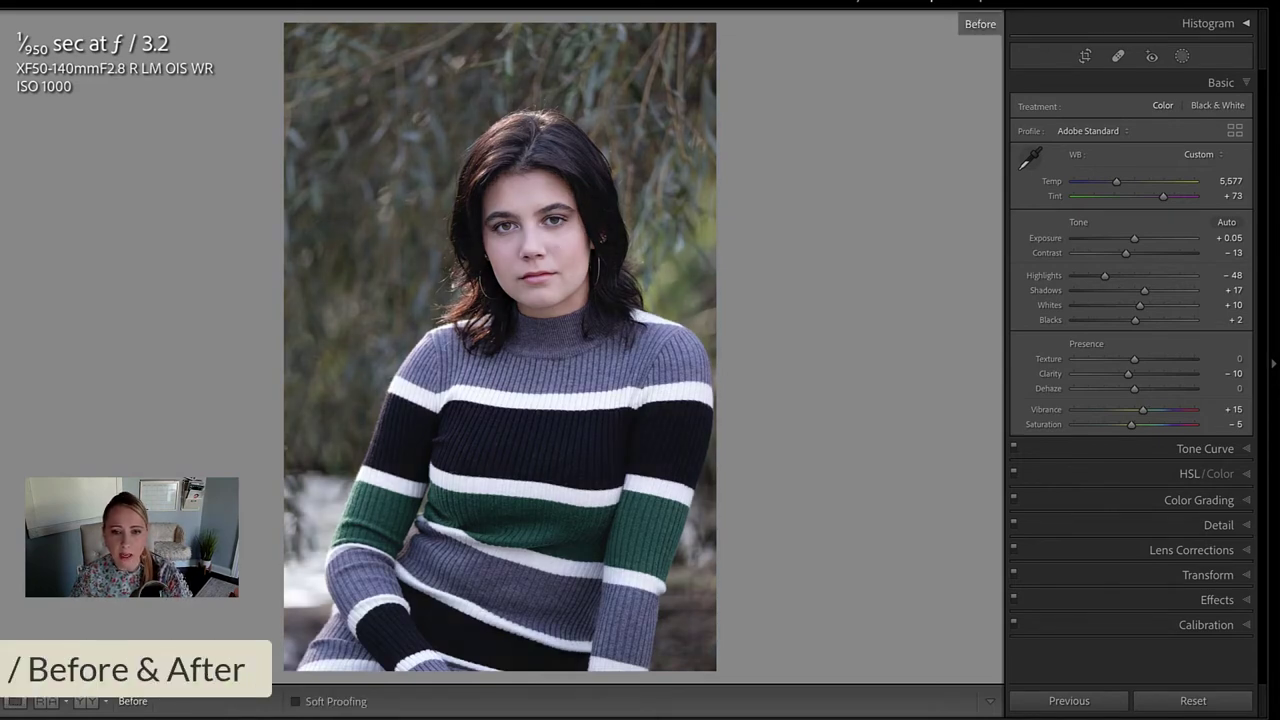
{"action": "key", "text": "backslash"}
{"action": "key", "text": "backslash"}
{"action": "key", "text": "backslash"}
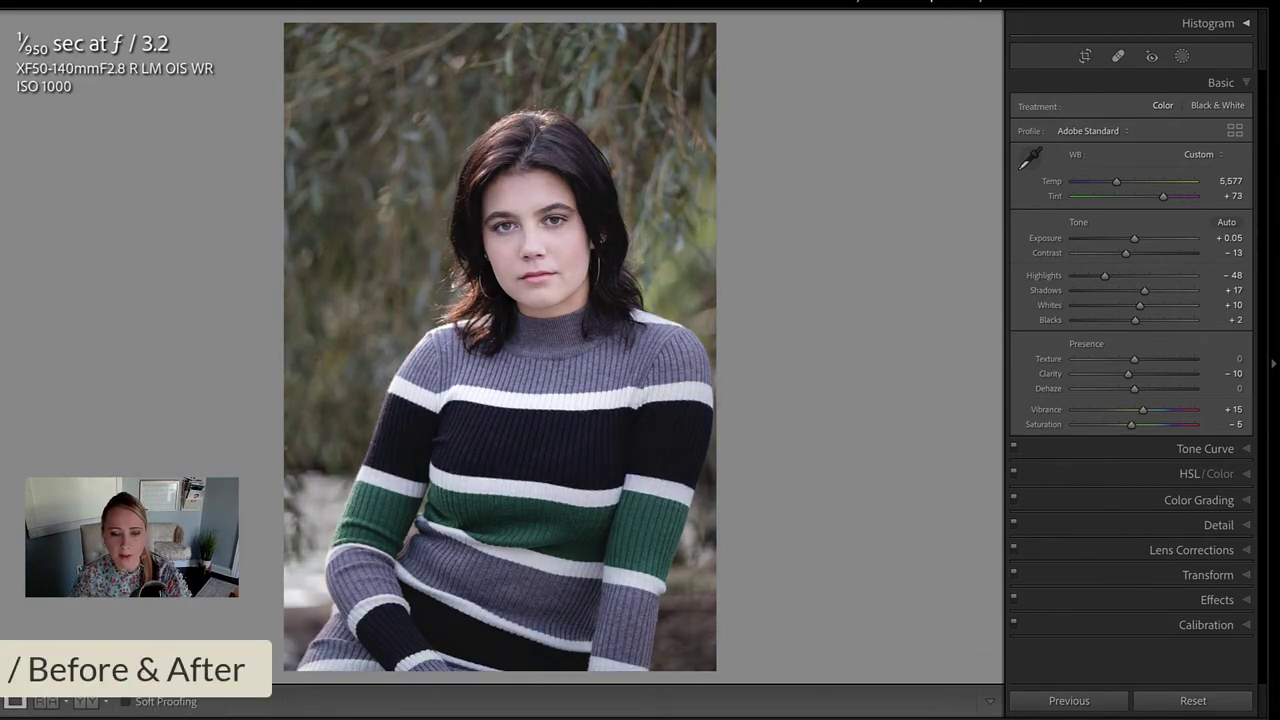
{"action": "key", "text": "backslash"}
{"action": "key", "text": "backslash"}
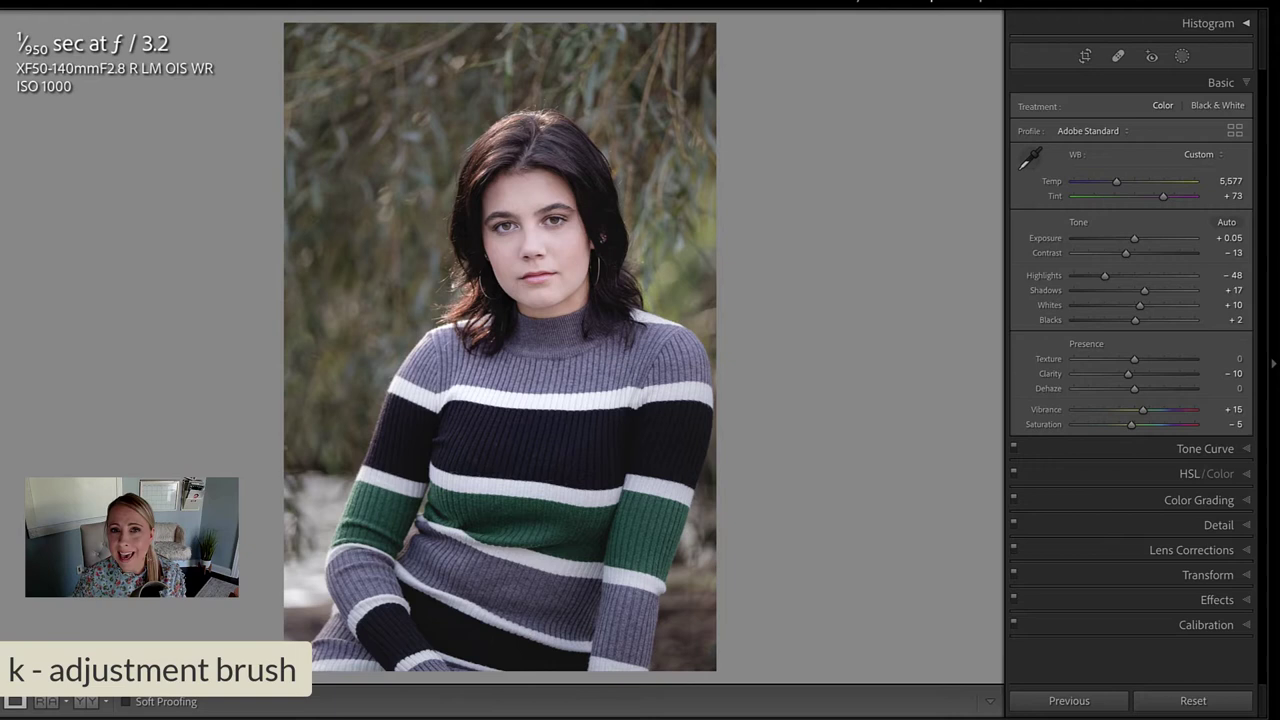
Add a new Brush mask and turn on its coloured mask overlay.
{"action": "key", "text": "k"}
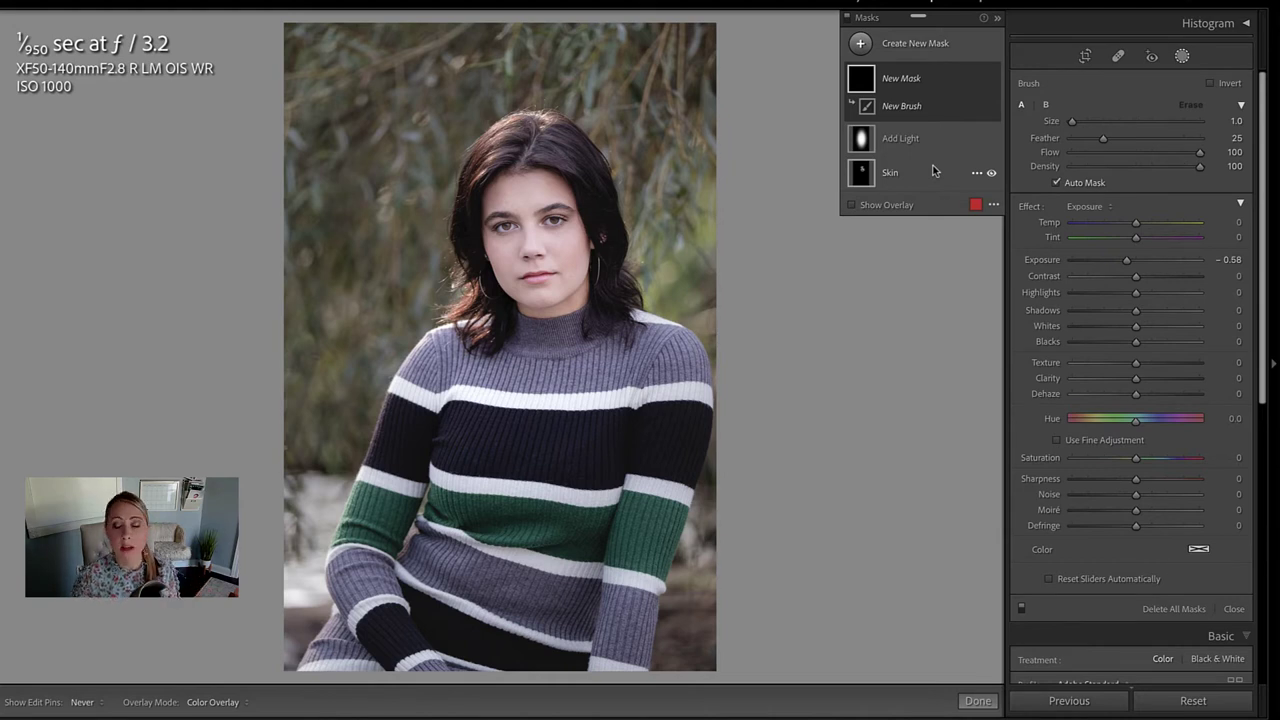
{"action": "left_click", "coordinate": [860, 43]}
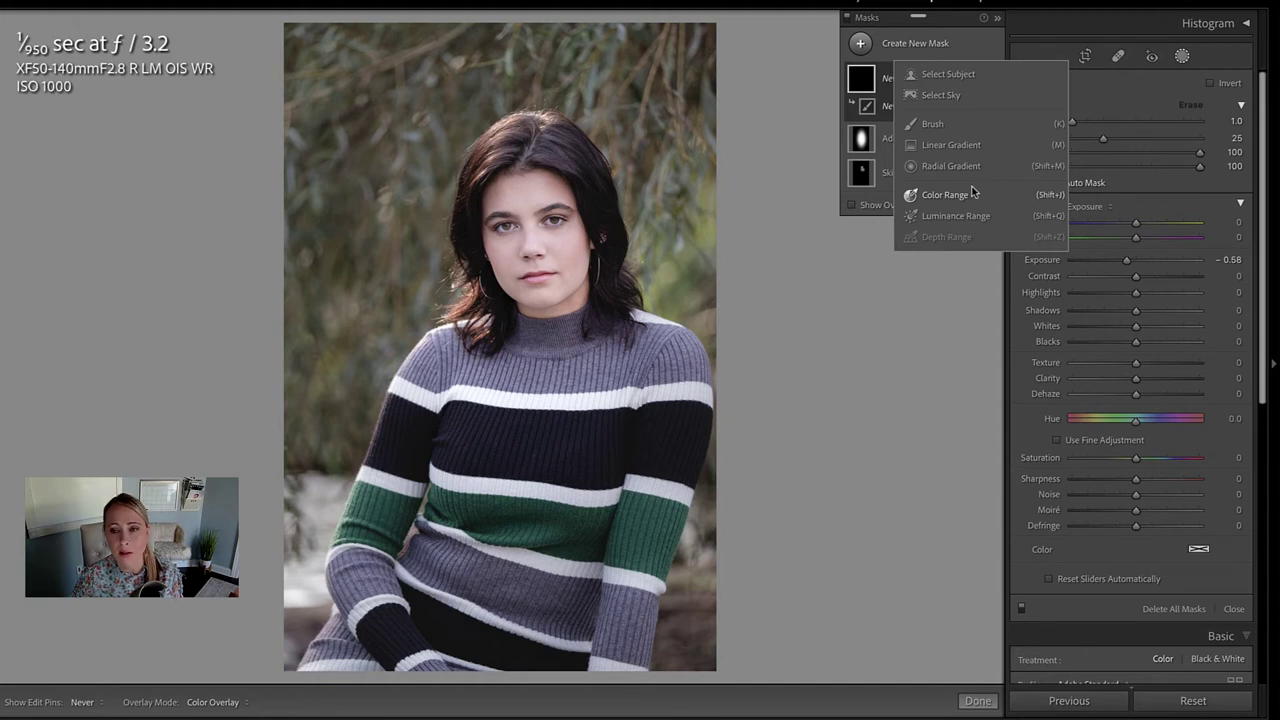
{"action": "left_click", "coordinate": [970, 125]}
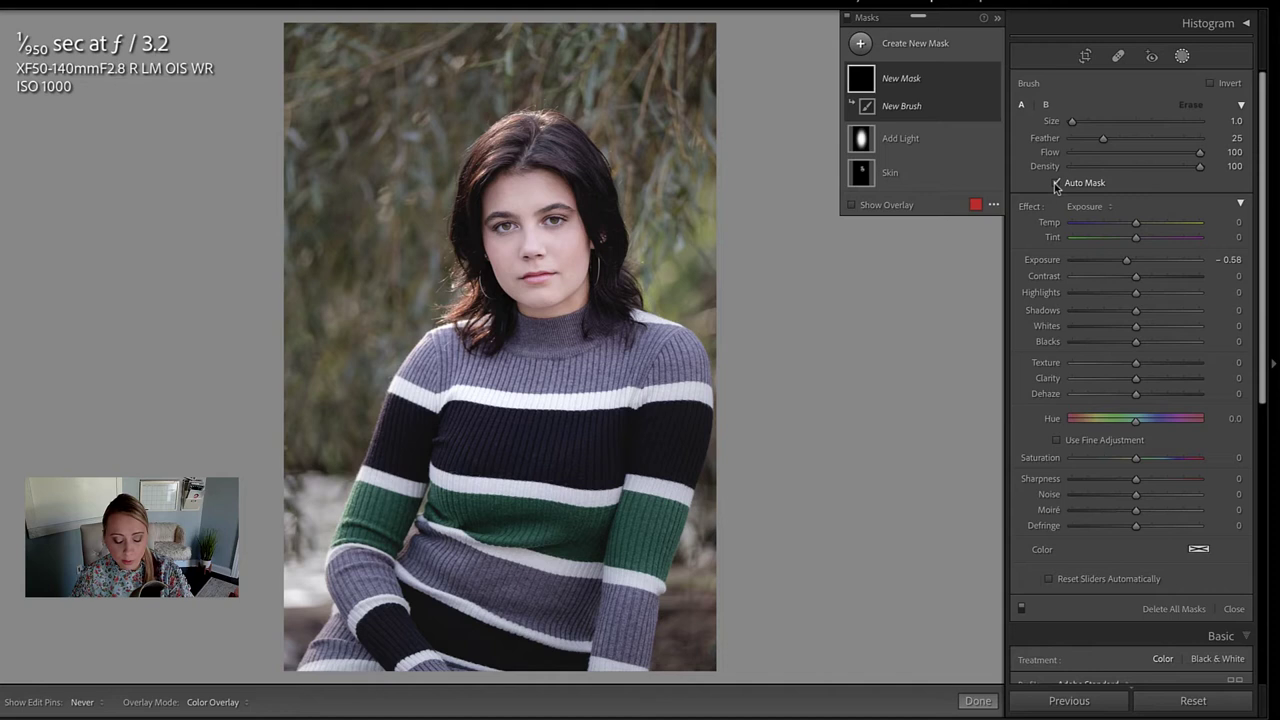
{"action": "key", "text": "o"}
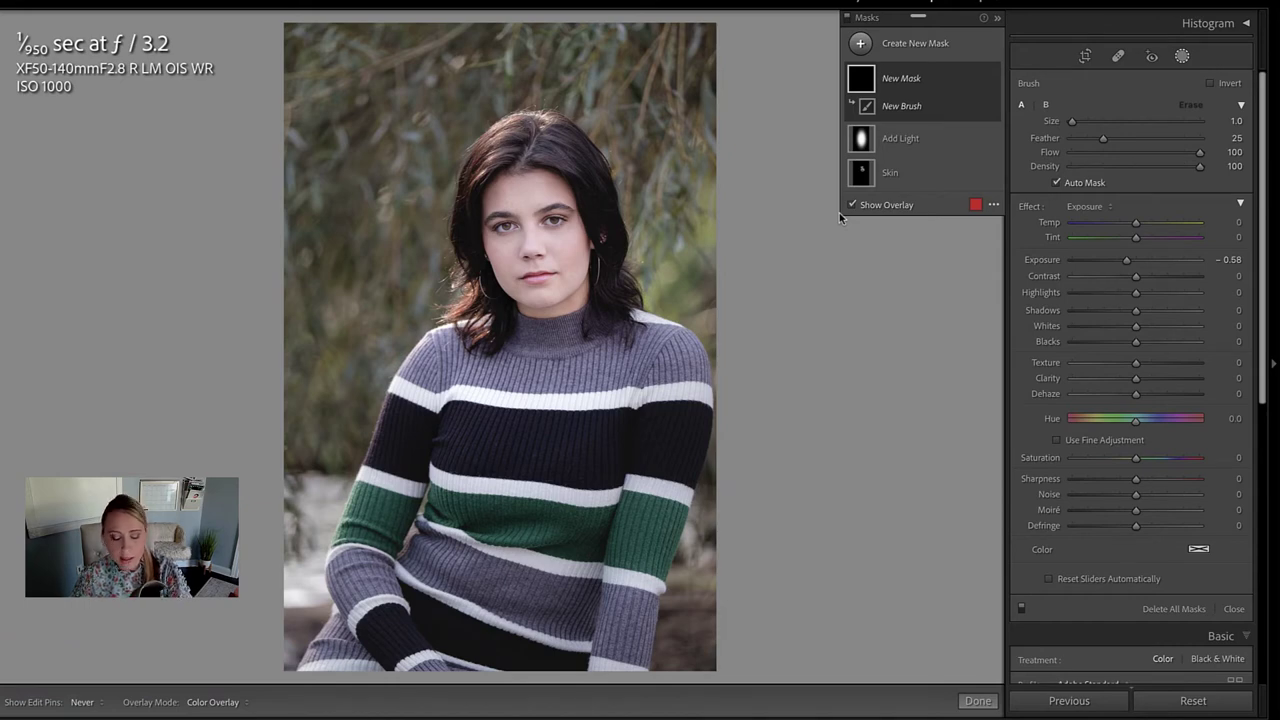
Zoom in on the sweater, enlarge the brush, and paint over the chest stripe and right sleeve.
{"action": "key", "text": "ctrl+equal"}
{"action": "key", "text": "ctrl+equal"}
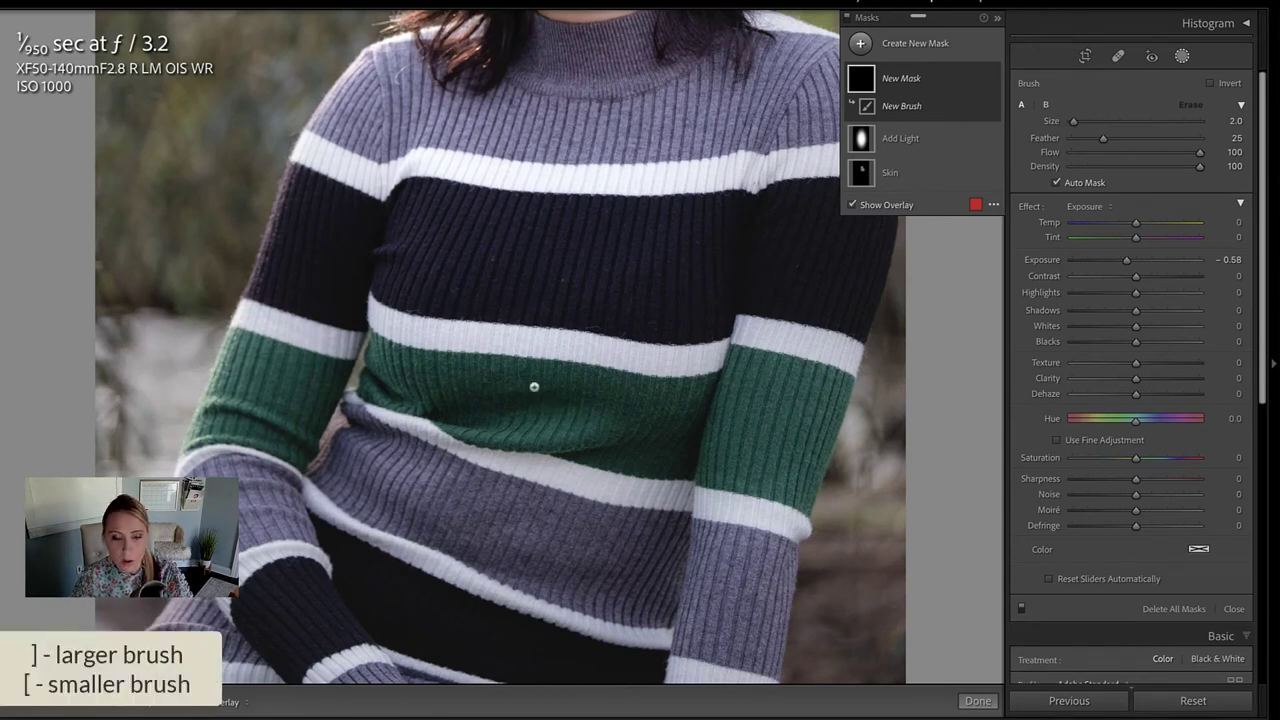
{"action": "key", "text": "bracketright"}
{"action": "key", "text": "bracketright"}
{"action": "key", "text": "bracketright"}
{"action": "key", "text": "bracketright"}
{"action": "key", "text": "bracketright"}
{"action": "key", "text": "bracketright"}
{"action": "key", "text": "bracketright"}
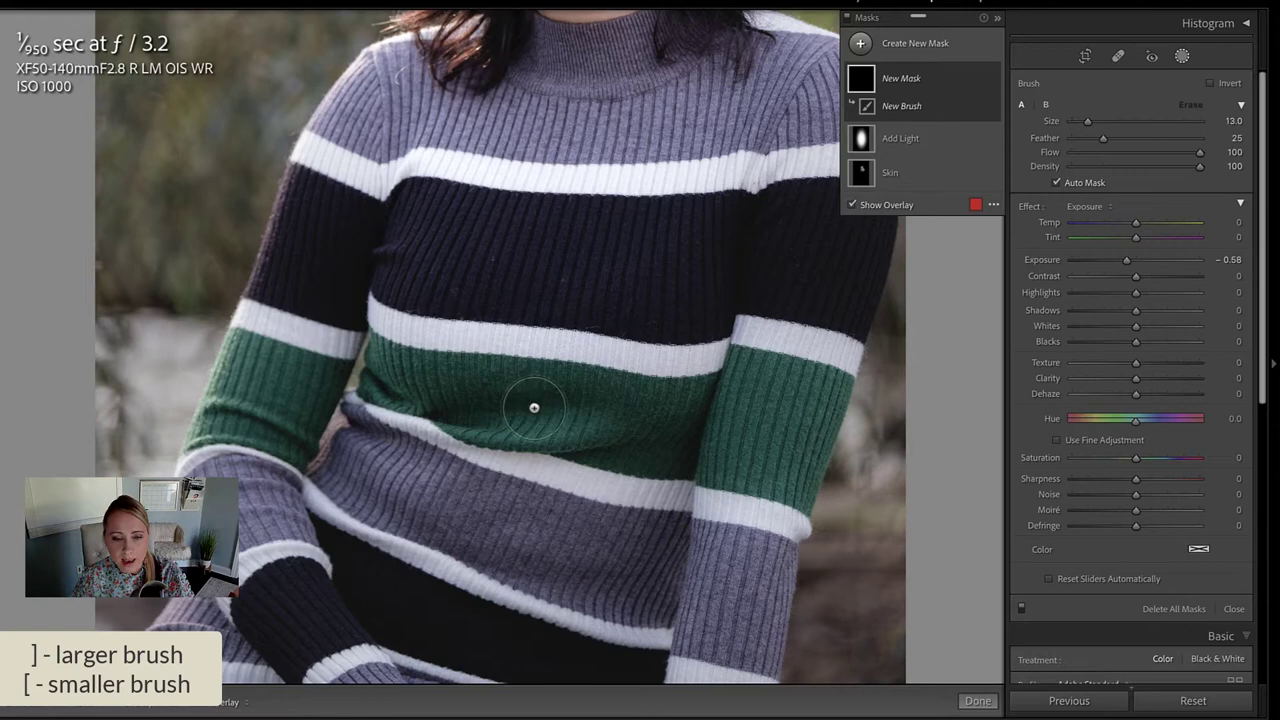
{"action": "mouse_move", "coordinate": [534, 407]}
{"action": "left_mouse_down"}
{"action": "mouse_move", "coordinate": [466, 391]}
{"action": "mouse_move", "coordinate": [659, 425]}
{"action": "mouse_move", "coordinate": [542, 408]}
{"action": "mouse_move", "coordinate": [629, 425]}
{"action": "left_mouse_up"}
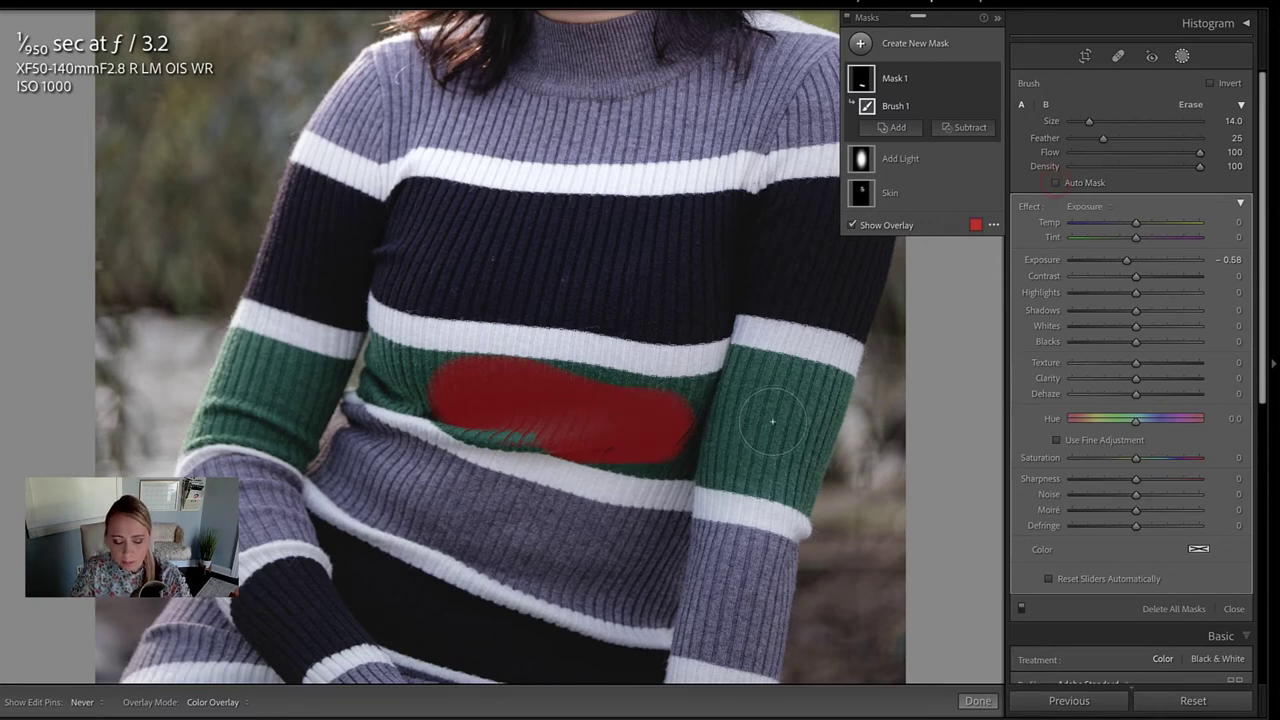
{"action": "mouse_move", "coordinate": [771, 400]}
{"action": "left_mouse_down"}
{"action": "mouse_move", "coordinate": [749, 429]}
{"action": "mouse_move", "coordinate": [781, 432]}
{"action": "mouse_move", "coordinate": [771, 414]}
{"action": "mouse_move", "coordinate": [795, 425]}
{"action": "left_mouse_up"}
Make the brush smaller, paint more of the chest stripe, and extend onto the left sleeve.
{"action": "scroll", "coordinate": [500, 414], "scroll_direction": "down", "scroll_amount": 2}
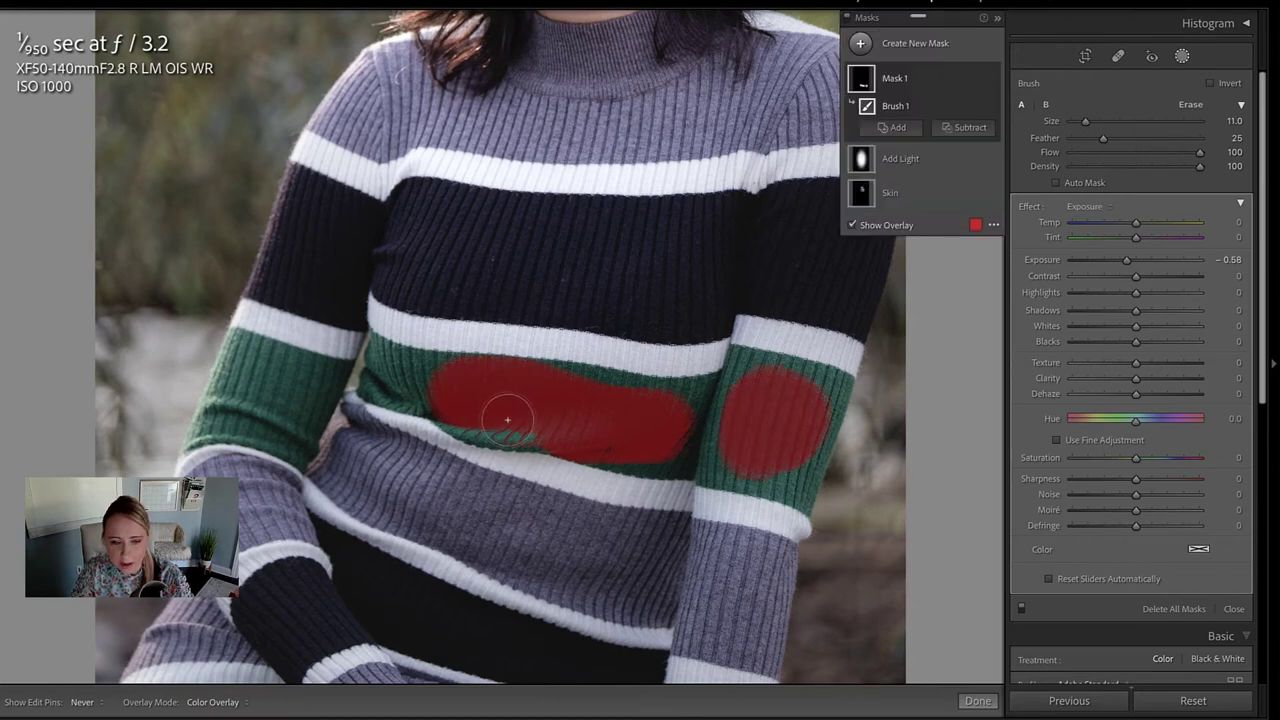
{"action": "left_click", "coordinate": [523, 403]}
{"action": "mouse_move", "coordinate": [430, 378]}
{"action": "left_mouse_down"}
{"action": "mouse_move", "coordinate": [395, 376]}
{"action": "mouse_move", "coordinate": [477, 380]}
{"action": "mouse_move", "coordinate": [620, 422]}
{"action": "left_mouse_up"}
{"action": "mouse_move", "coordinate": [263, 387]}
{"action": "left_mouse_down"}
{"action": "mouse_move", "coordinate": [268, 376]}
{"action": "mouse_move", "coordinate": [252, 390]}
{"action": "mouse_move", "coordinate": [274, 400]}
{"action": "mouse_move", "coordinate": [249, 393]}
{"action": "mouse_move", "coordinate": [283, 396]}
{"action": "left_mouse_up"}
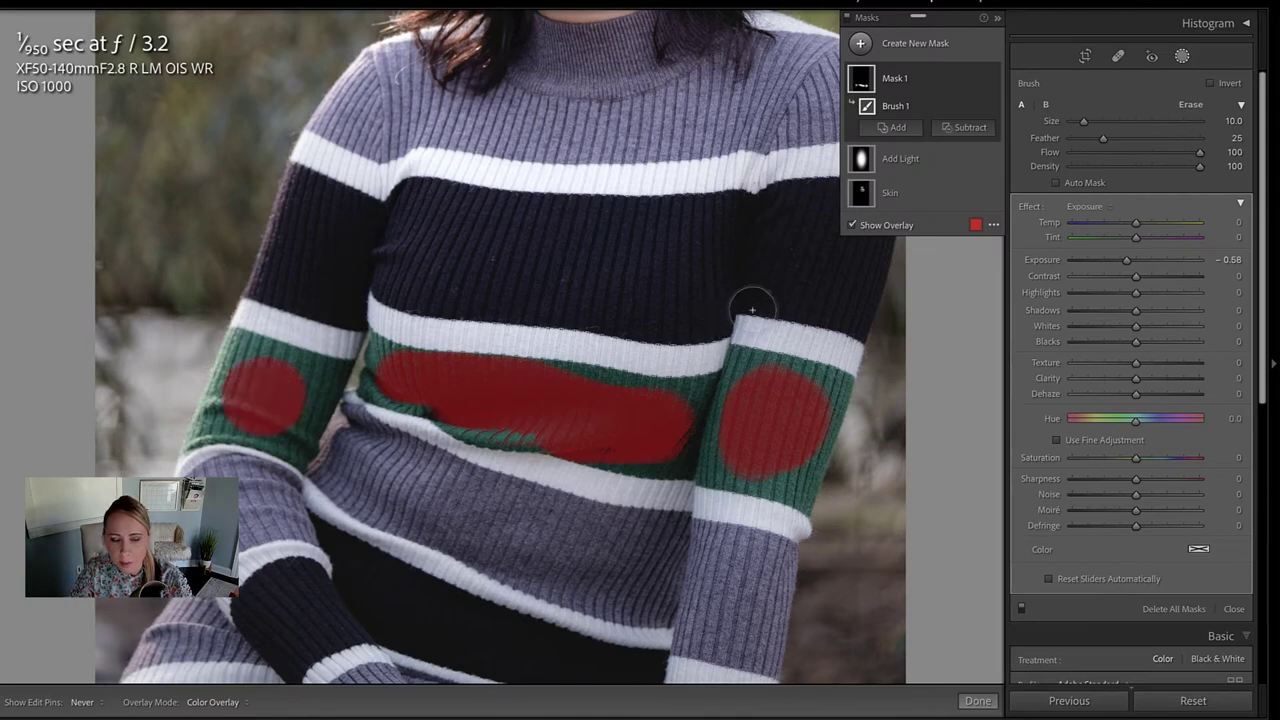
Turn on Auto Mask, shrink the brush, and paint the mask up to the stripe's edges.
{"action": "left_click", "coordinate": [1058, 182]}
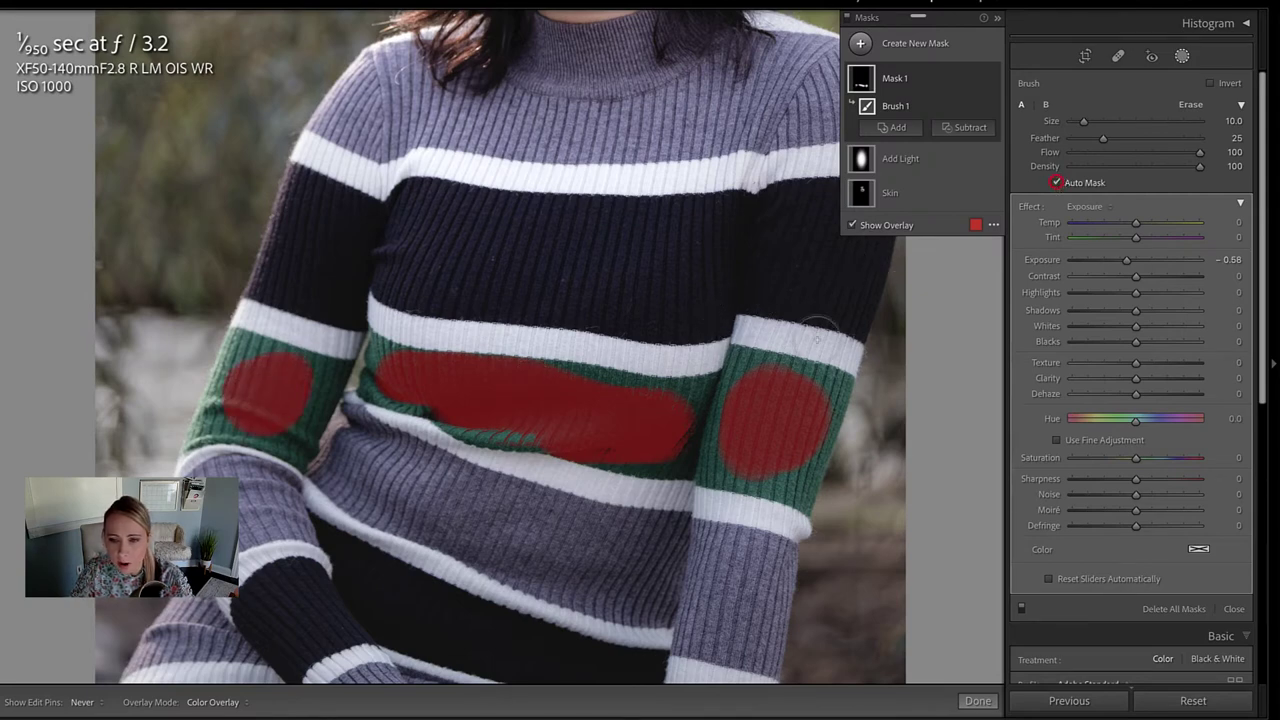
{"action": "key", "text": "bracketleft"}
{"action": "key", "text": "bracketleft"}
{"action": "key", "text": "bracketleft"}
{"action": "key", "text": "bracketleft"}
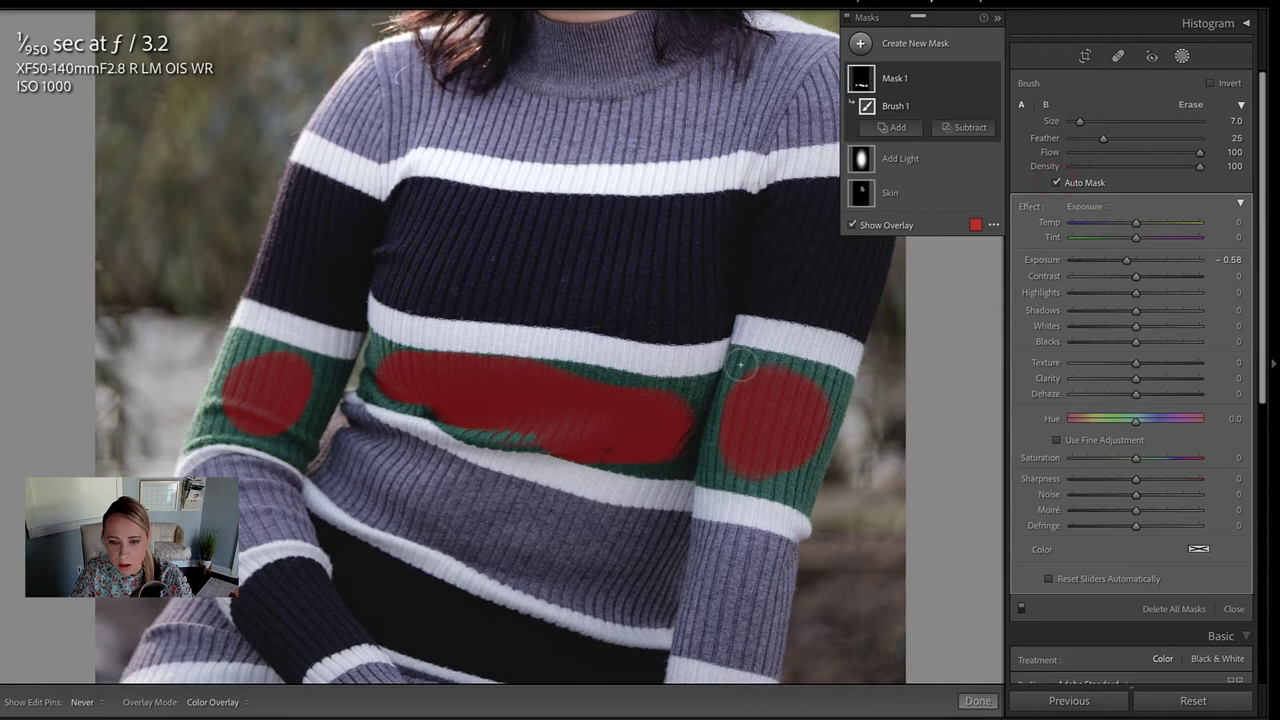
{"action": "mouse_move", "coordinate": [737, 360]}
{"action": "left_mouse_down"}
{"action": "mouse_move", "coordinate": [838, 374]}
{"action": "mouse_move", "coordinate": [806, 487]}
{"action": "mouse_move", "coordinate": [822, 391]}
{"action": "mouse_move", "coordinate": [811, 384]}
{"action": "mouse_move", "coordinate": [747, 387]}
{"action": "mouse_move", "coordinate": [731, 368]}
{"action": "mouse_move", "coordinate": [711, 443]}
{"action": "mouse_move", "coordinate": [717, 473]}
{"action": "mouse_move", "coordinate": [781, 472]}
{"action": "mouse_move", "coordinate": [819, 486]}
{"action": "mouse_move", "coordinate": [808, 502]}
{"action": "mouse_move", "coordinate": [729, 479]}
{"action": "mouse_move", "coordinate": [816, 455]}
{"action": "mouse_move", "coordinate": [806, 467]}
{"action": "mouse_move", "coordinate": [821, 449]}
{"action": "mouse_move", "coordinate": [693, 477]}
{"action": "mouse_move", "coordinate": [714, 395]}
{"action": "mouse_move", "coordinate": [649, 395]}
{"action": "left_mouse_up"}
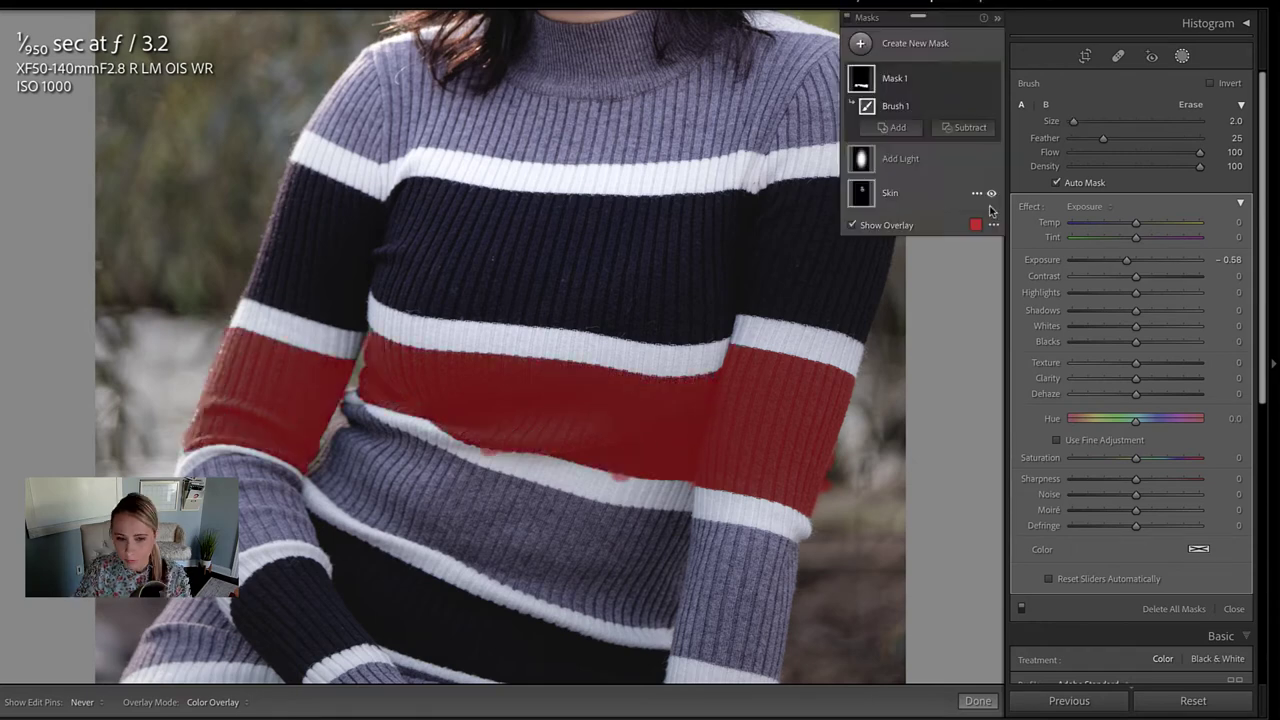
Display the mask as White on Black and switch Auto Mask off.
{"action": "left_click", "coordinate": [993, 225]}
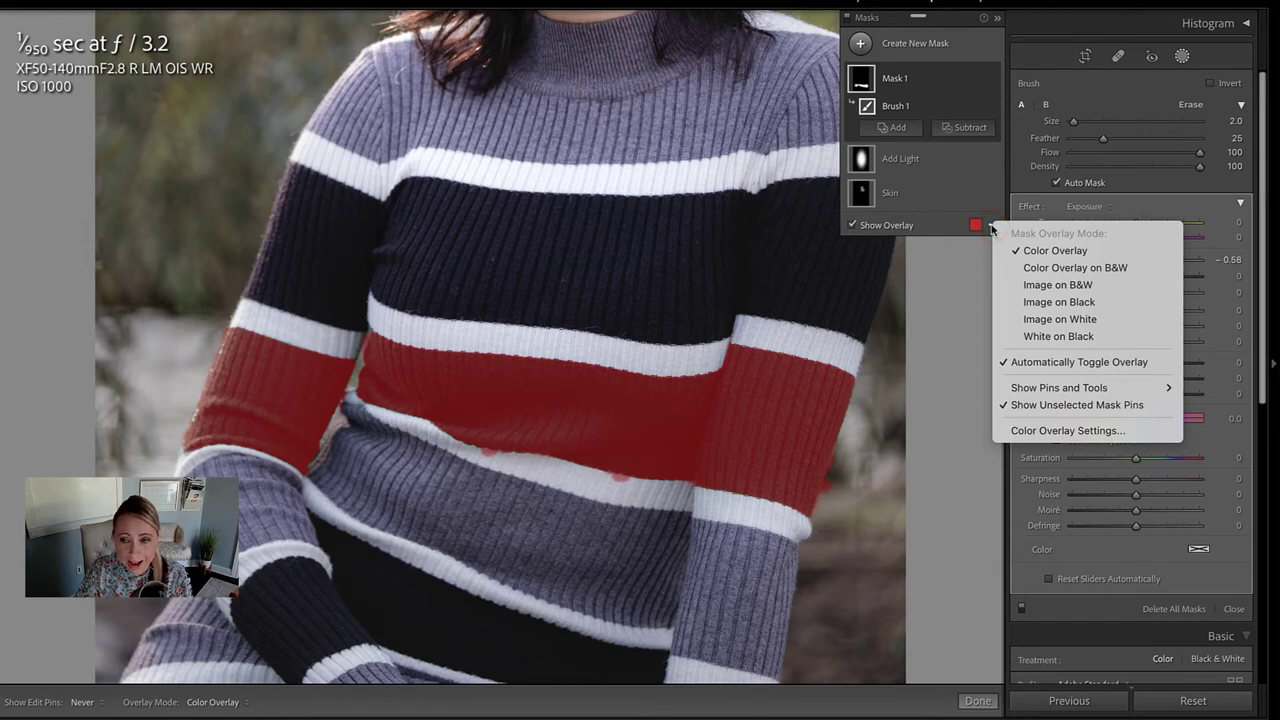
{"action": "left_click", "coordinate": [1072, 337]}
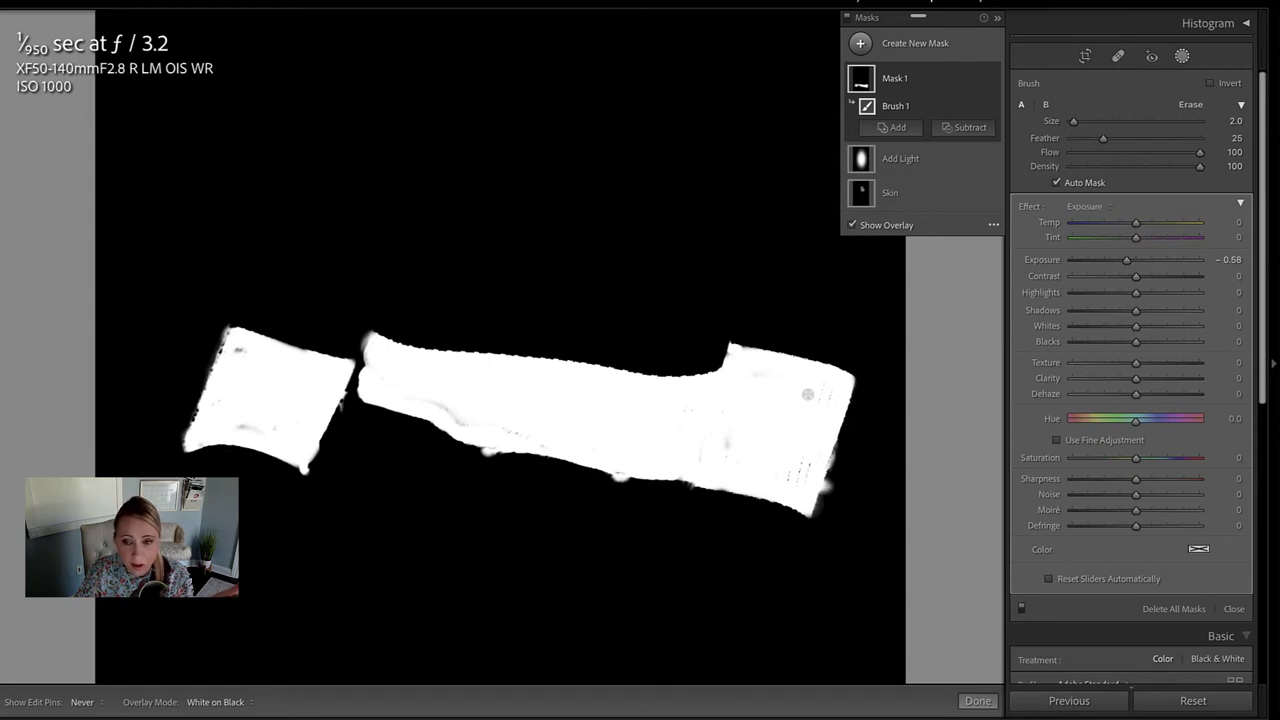
{"action": "left_click", "coordinate": [1058, 183]}
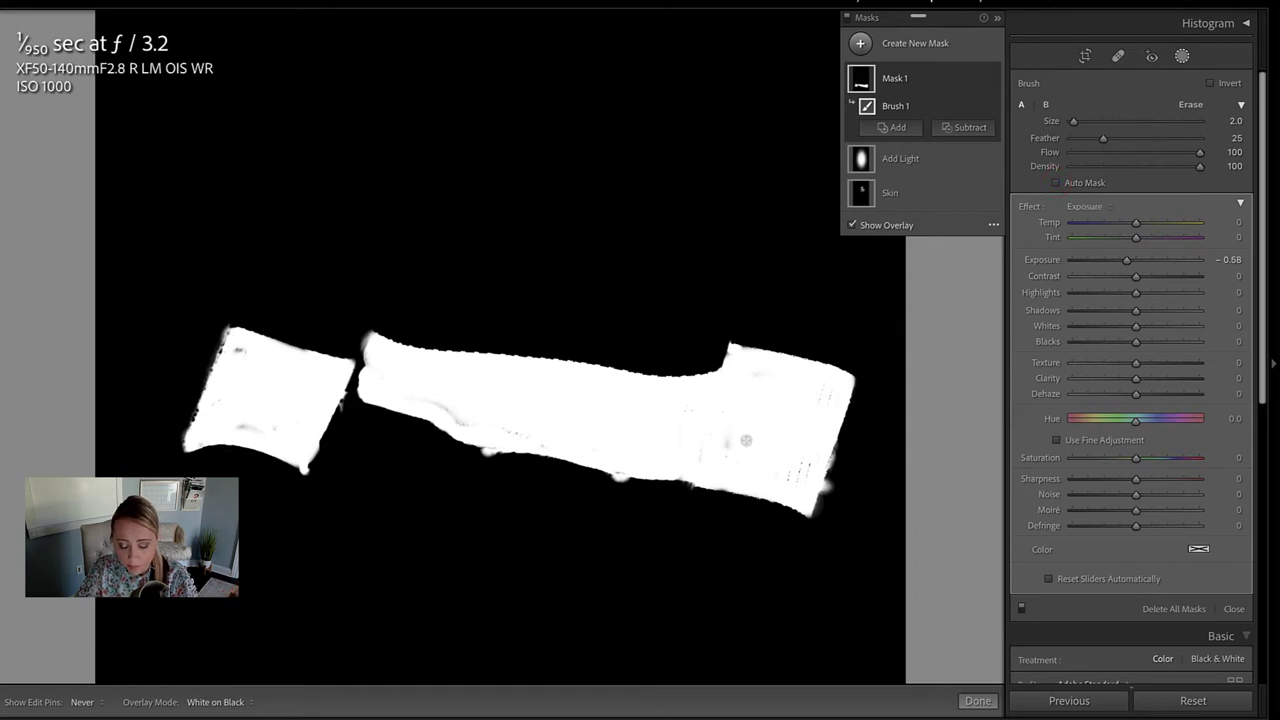
Enlarge the brush and fill the grey gaps at the mask's right end and left block.
{"action": "scroll", "coordinate": [750, 445], "scroll_direction": "up", "scroll_amount": 2}
{"action": "scroll", "coordinate": [748, 445], "scroll_direction": "up", "scroll_amount": 2}
{"action": "key", "text": "shift+w"}
{"action": "left_click", "coordinate": [706, 442]}
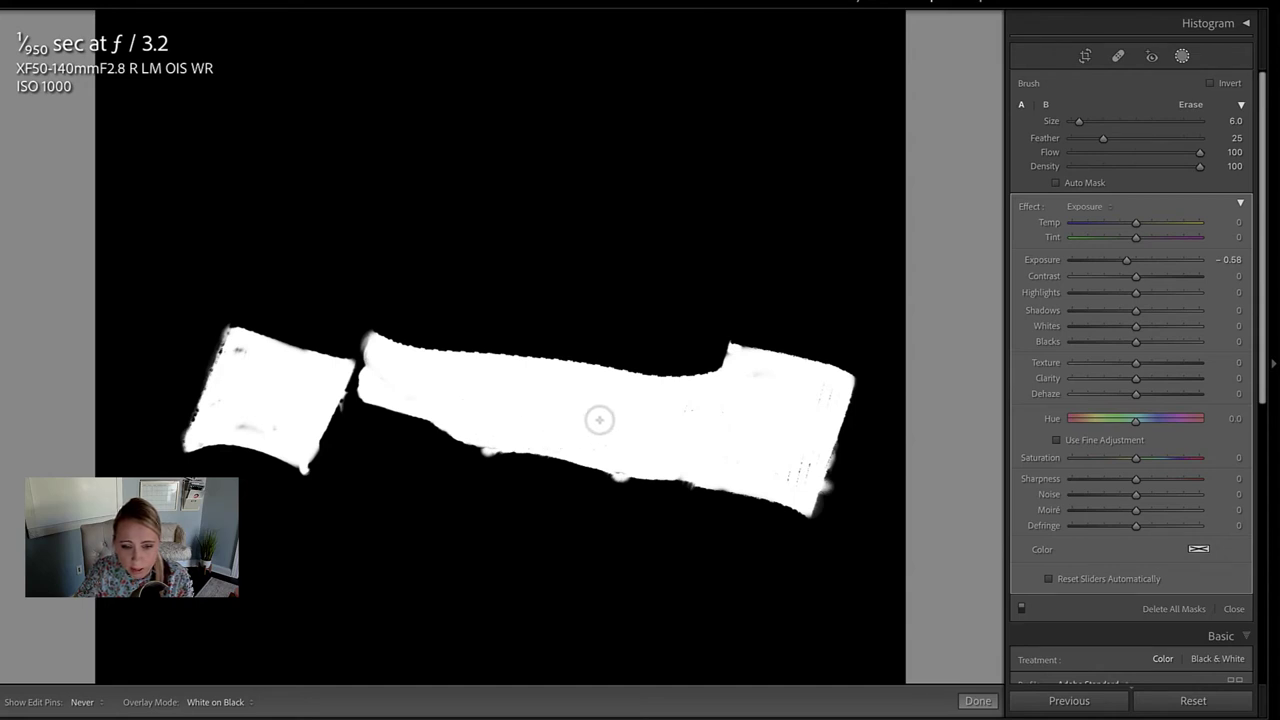
{"action": "mouse_move", "coordinate": [757, 434]}
{"action": "left_mouse_down"}
{"action": "mouse_move", "coordinate": [794, 471]}
{"action": "mouse_move", "coordinate": [814, 471]}
{"action": "mouse_move", "coordinate": [812, 440]}
{"action": "left_mouse_up"}
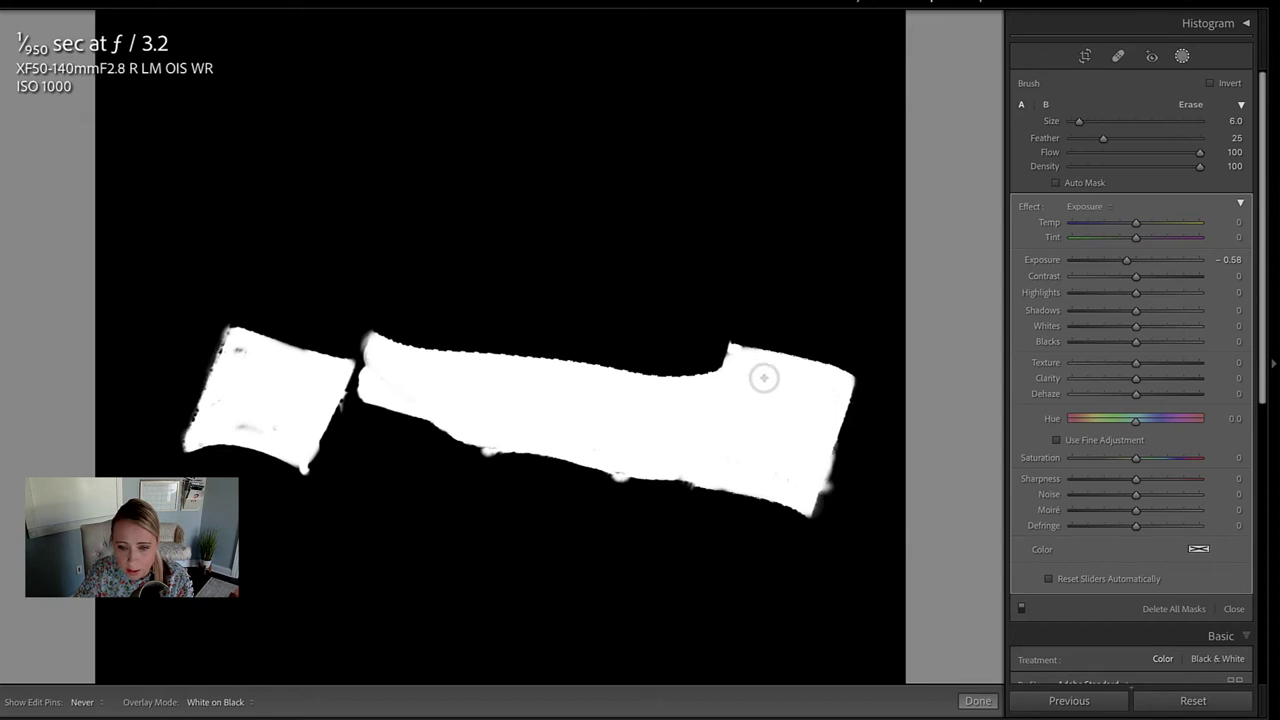
{"action": "key", "text": "shift+w"}
{"action": "key", "text": "shift+w"}
{"action": "mouse_move", "coordinate": [240, 423]}
{"action": "left_mouse_down"}
{"action": "mouse_move", "coordinate": [271, 431]}
{"action": "mouse_move", "coordinate": [240, 421]}
{"action": "left_mouse_up"}
{"action": "mouse_move", "coordinate": [245, 358]}
{"action": "left_mouse_down"}
{"action": "mouse_move", "coordinate": [268, 409]}
{"action": "mouse_move", "coordinate": [240, 417]}
{"action": "mouse_move", "coordinate": [265, 424]}
{"action": "mouse_move", "coordinate": [292, 407]}
{"action": "left_mouse_up"}
{"action": "key", "text": "shift+w"}
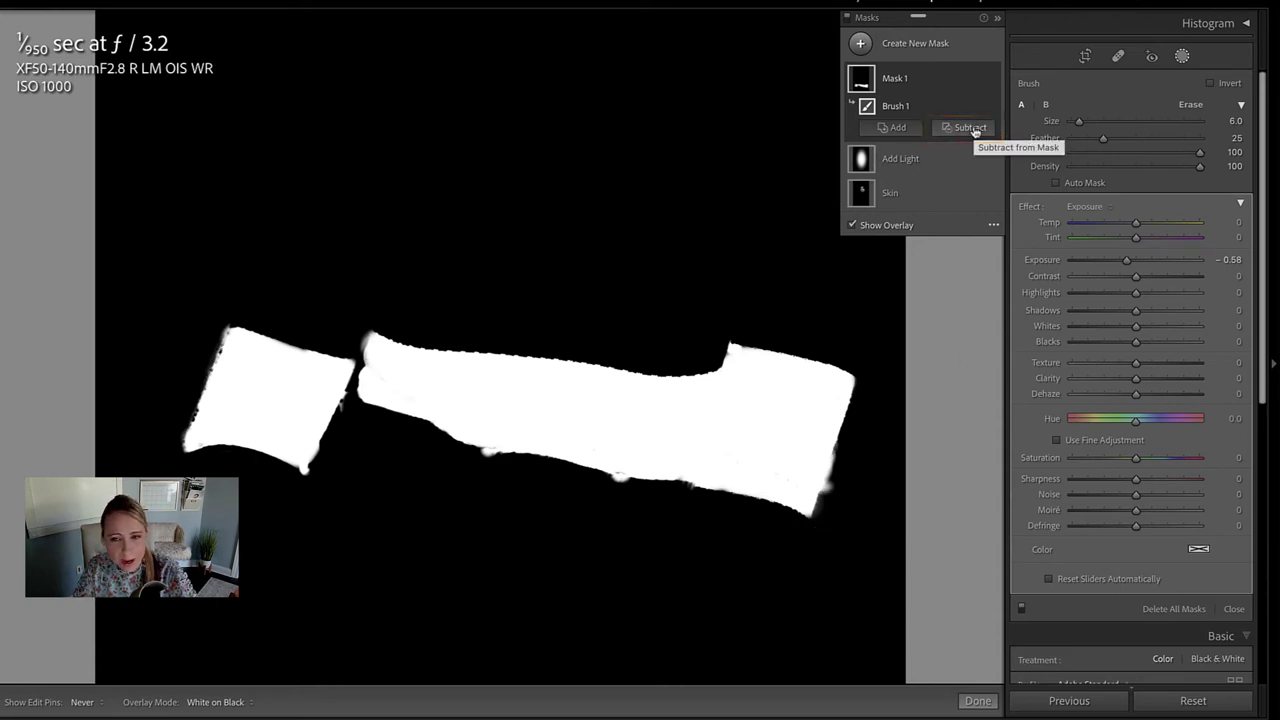
Switch to a small erase brush and remove stray mask along the lower and lower-right edges.
{"action": "key", "text": "alt"}
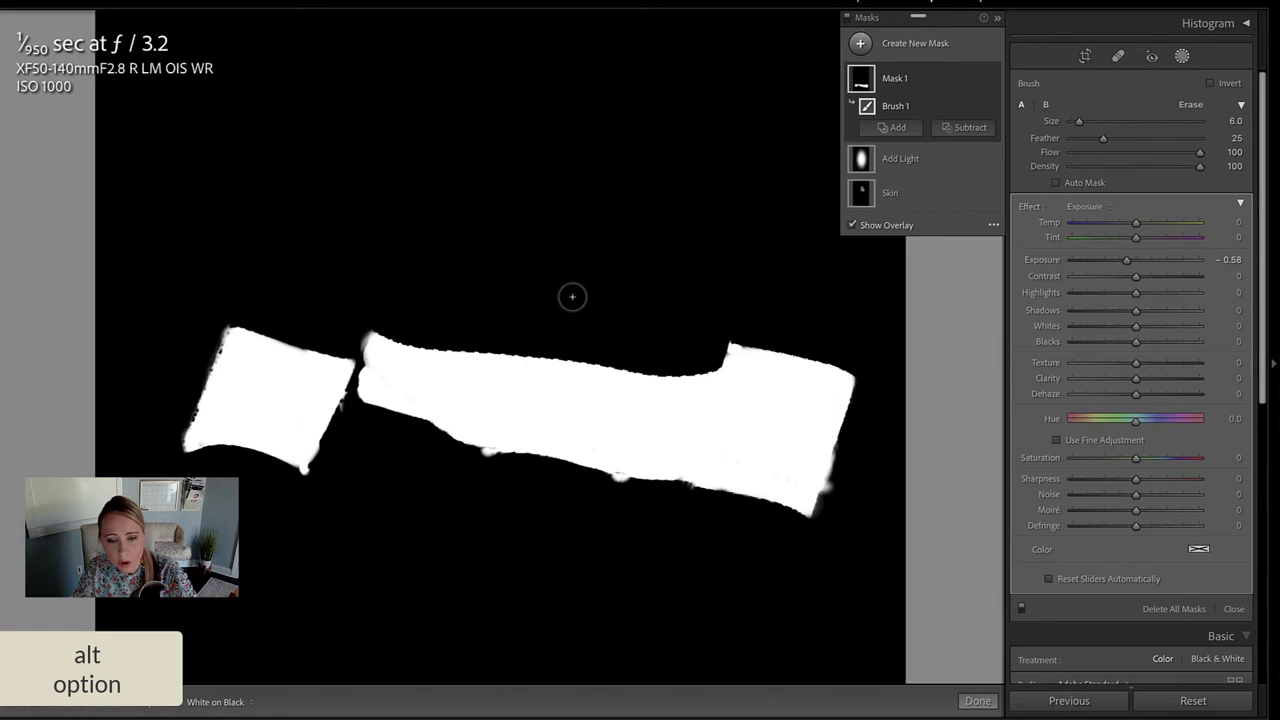
{"action": "key", "text": "alt"}
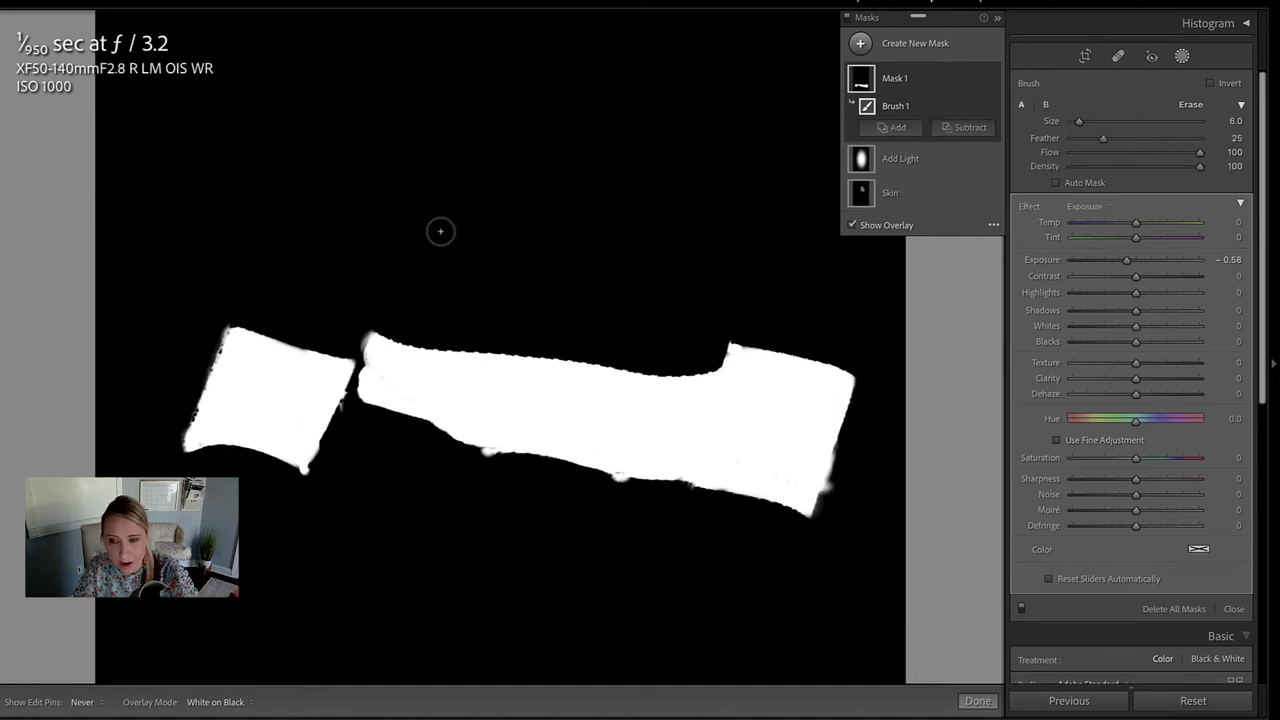
{"action": "key", "text": "alt"}
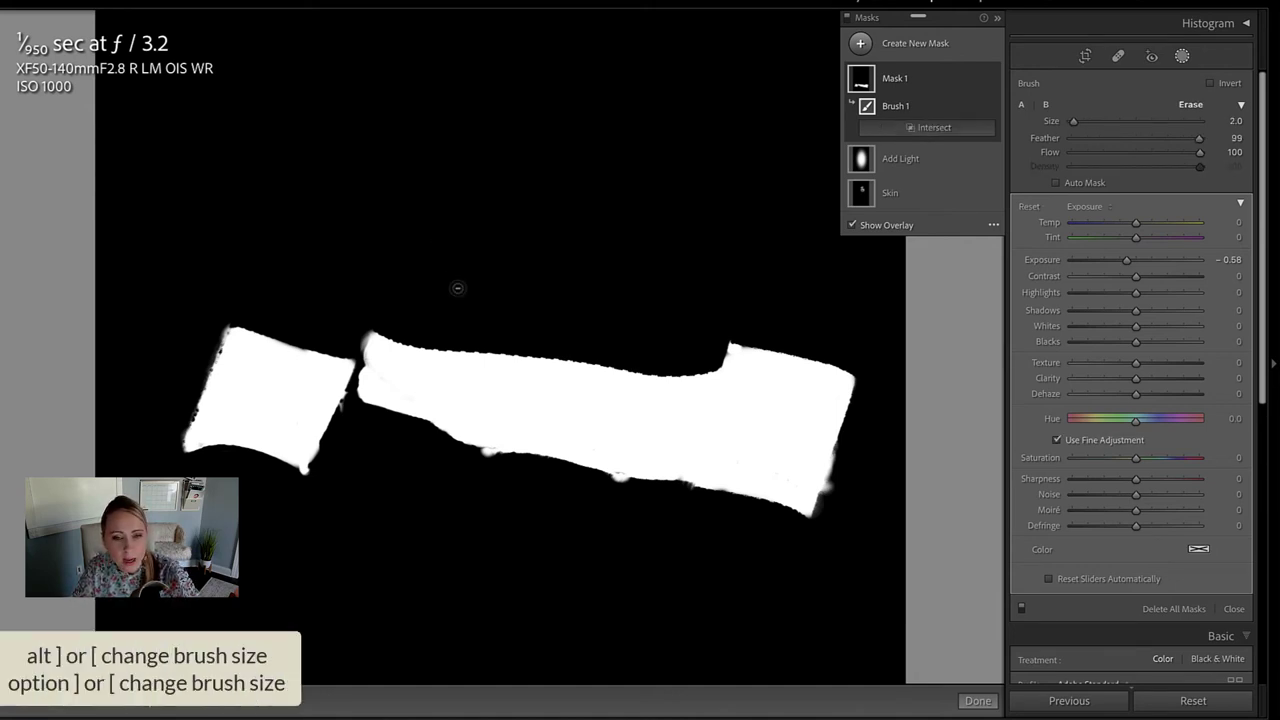
{"action": "key", "text": "alt+bracketright"}
{"action": "key", "text": "alt+bracketright"}
{"action": "key", "text": "alt+bracketright"}
{"action": "key", "text": "alt+bracketright"}
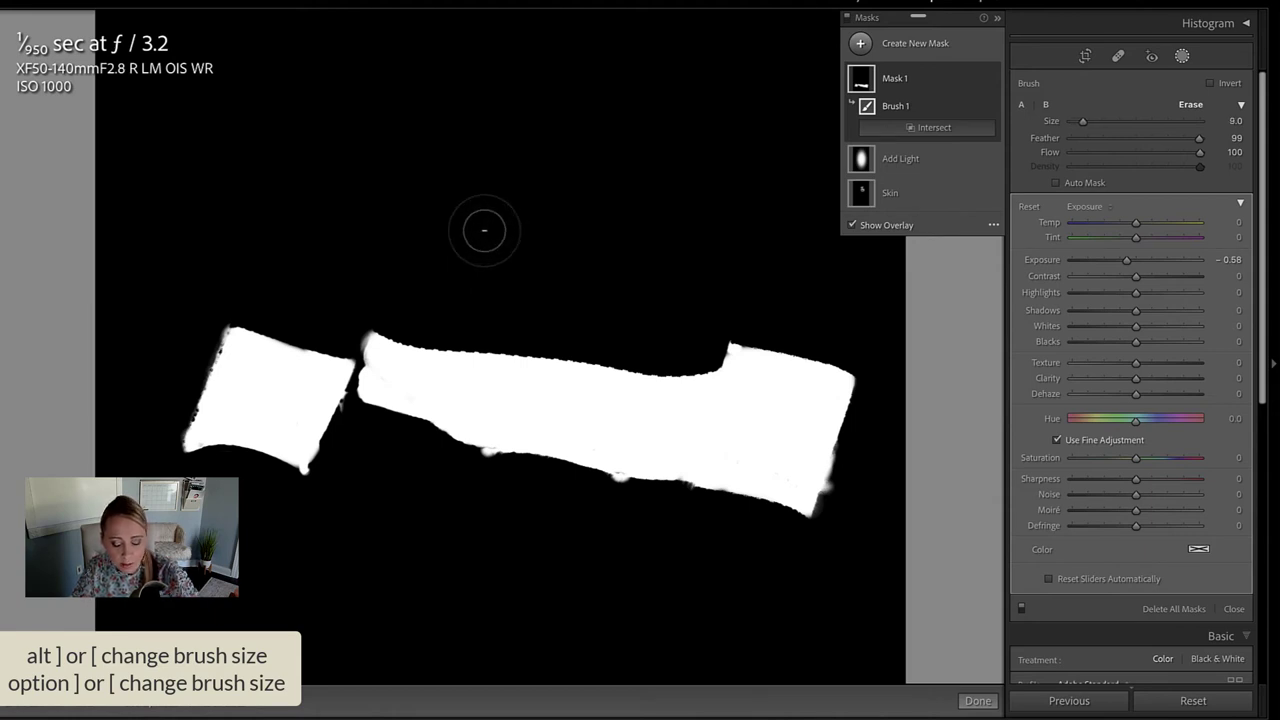
{"action": "key", "text": "alt+bracketleft"}
{"action": "key", "text": "alt+bracketleft"}
{"action": "key", "text": "alt+bracketleft"}
{"action": "key", "text": "alt+bracketleft"}
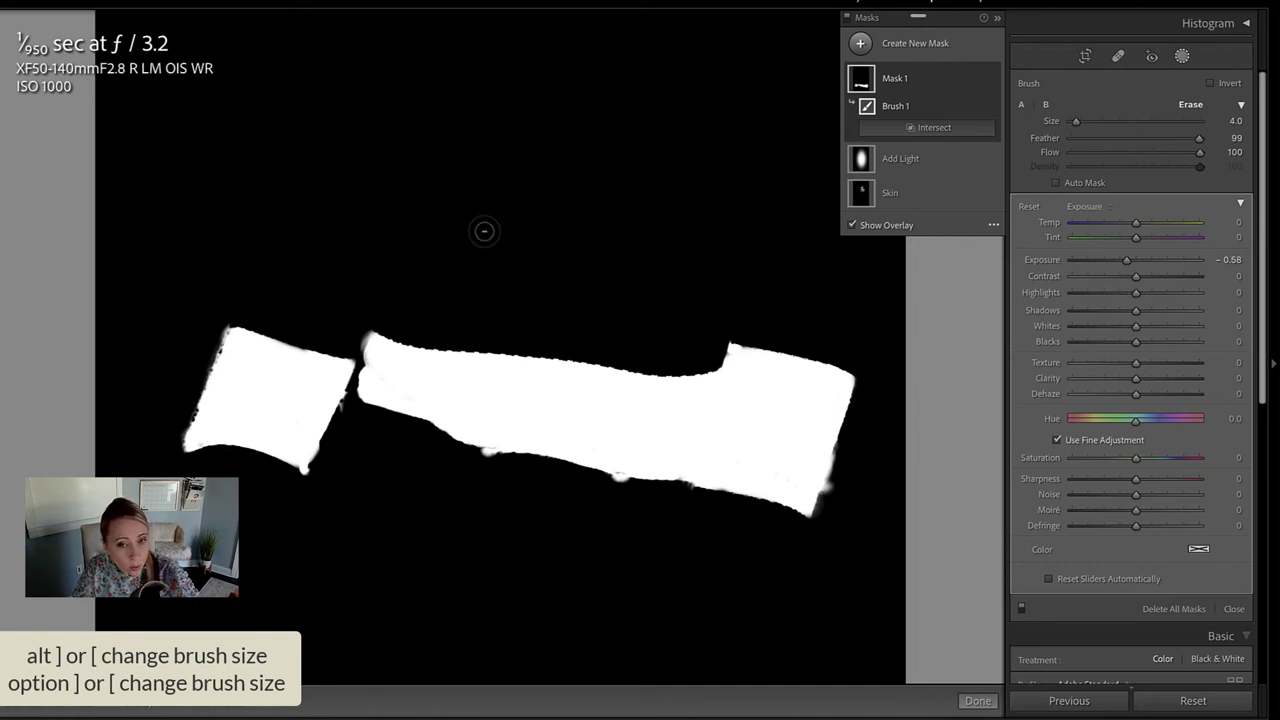
{"action": "key", "text": "alt+bracketleft"}
{"action": "key", "text": "alt+bracketleft"}
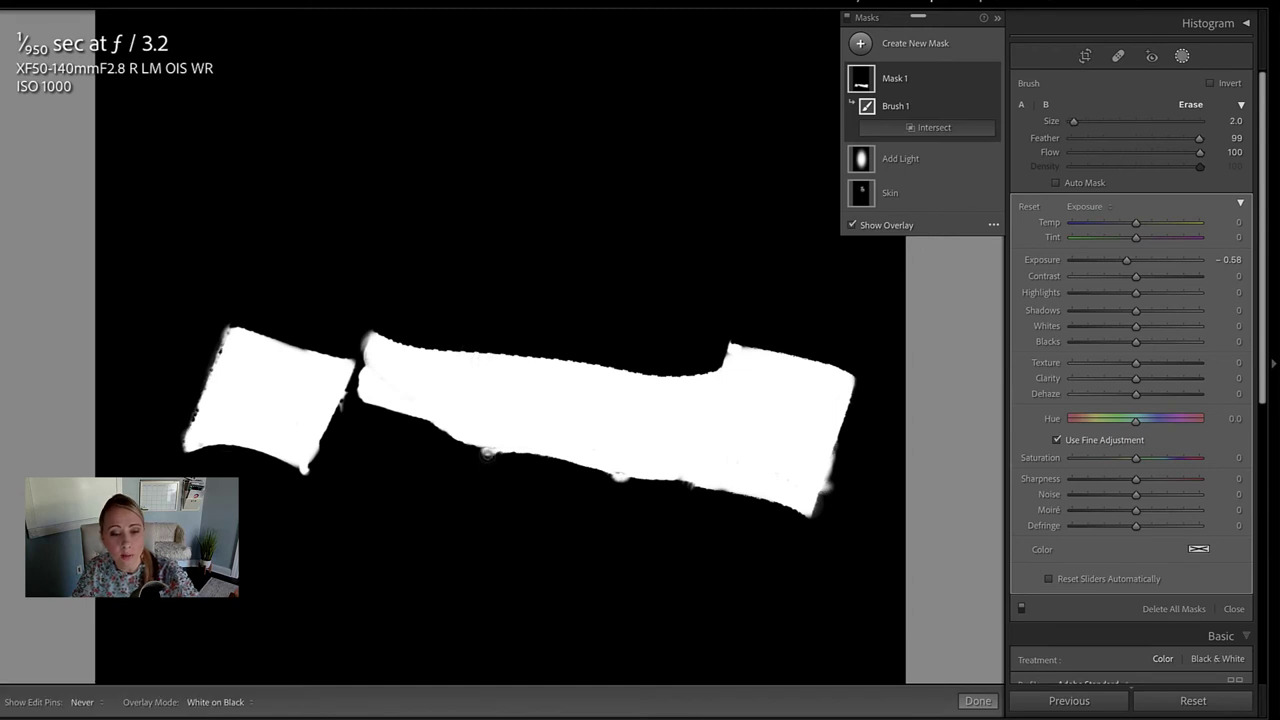
{"action": "mouse_move", "coordinate": [487, 455]}
{"action": "left_mouse_down"}
{"action": "mouse_move", "coordinate": [478, 449]}
{"action": "mouse_move", "coordinate": [528, 462]}
{"action": "left_mouse_up"}
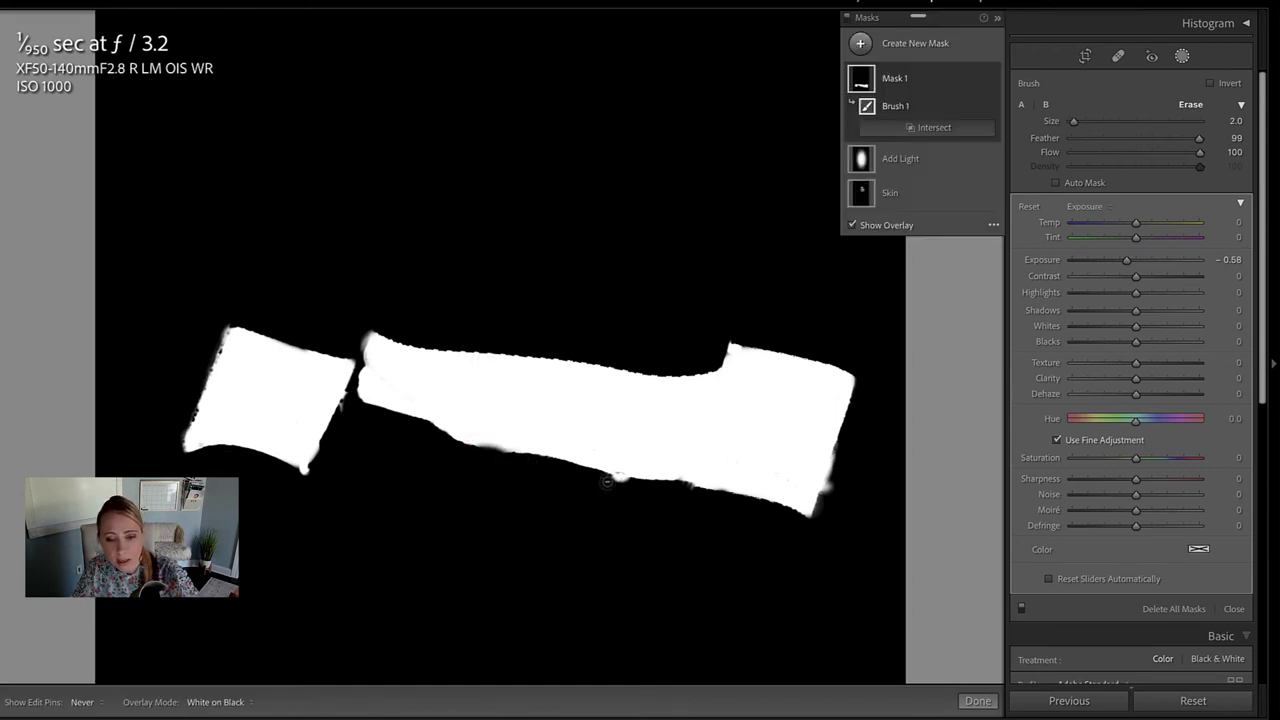
{"action": "left_click_drag", "start_coordinate": [607, 482], "coordinate": [614, 480]}
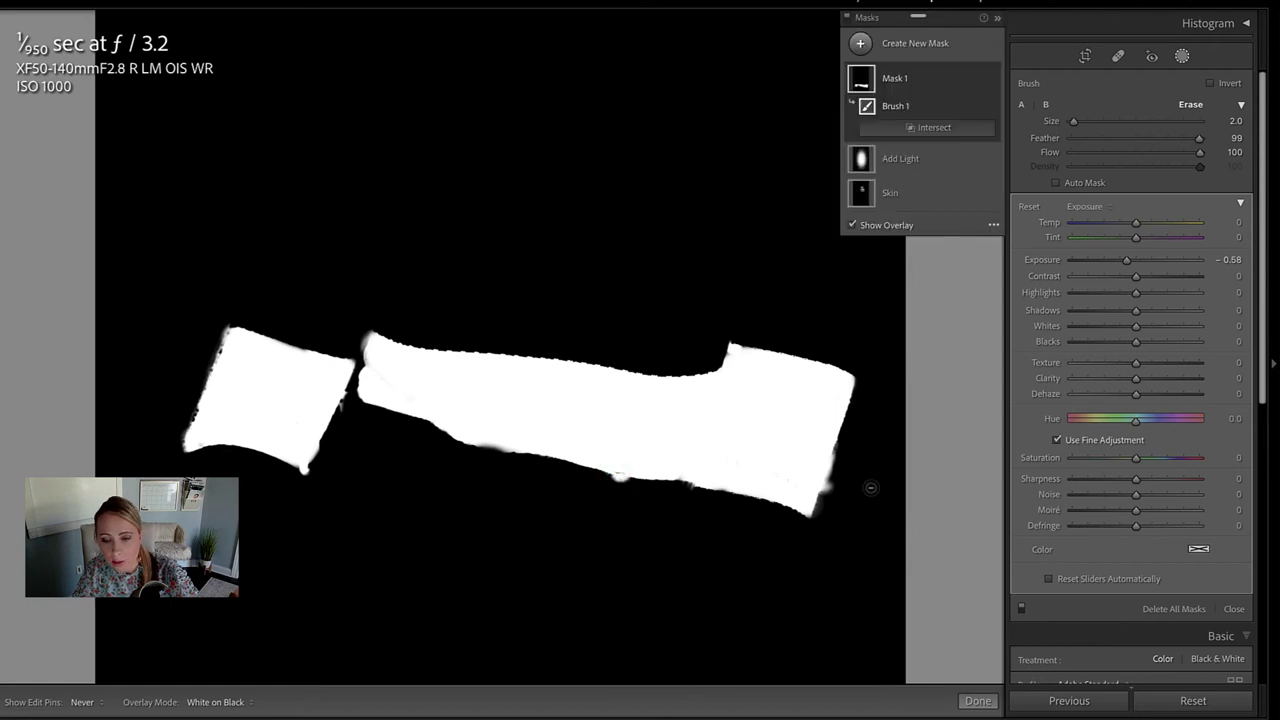
{"action": "mouse_move", "coordinate": [840, 487]}
{"action": "left_mouse_down"}
{"action": "mouse_move", "coordinate": [829, 486]}
{"action": "mouse_move", "coordinate": [840, 455]}
{"action": "mouse_move", "coordinate": [831, 489]}
{"action": "left_mouse_up"}
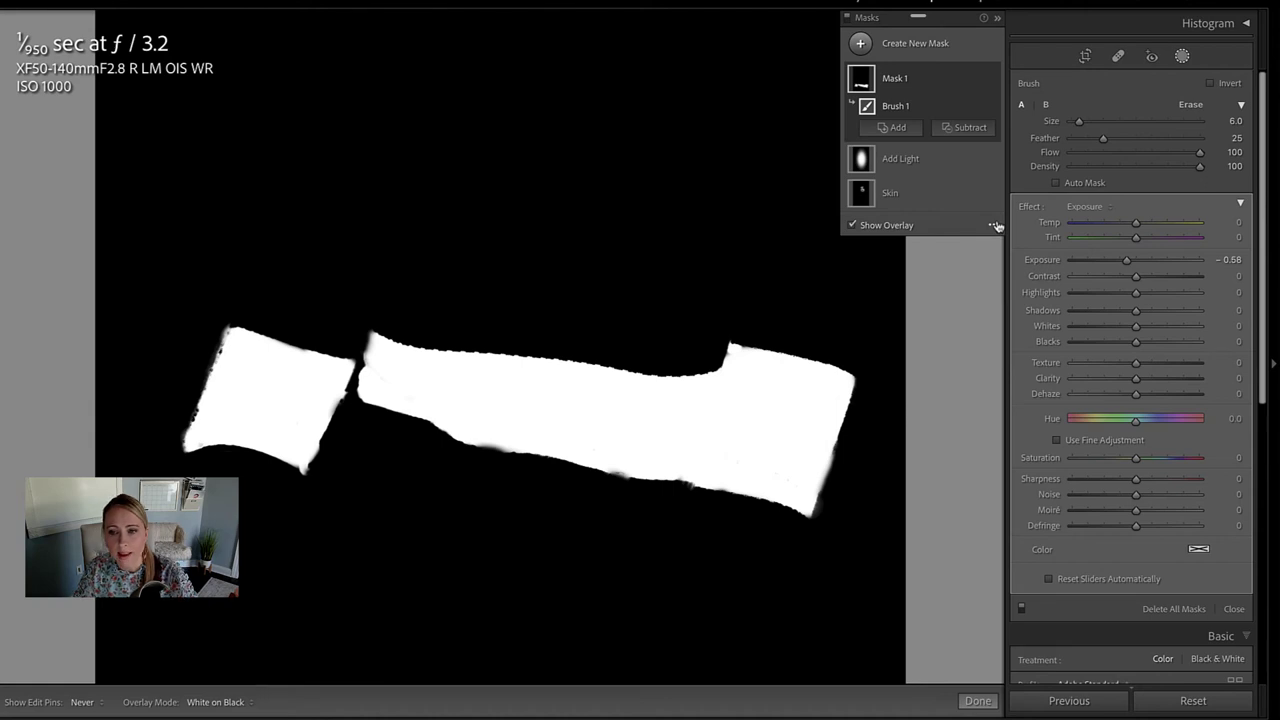
Switch the mask display to a red Color Overlay and shrink the brush.
{"action": "left_click", "coordinate": [994, 225]}
{"action": "left_click", "coordinate": [1104, 246]}
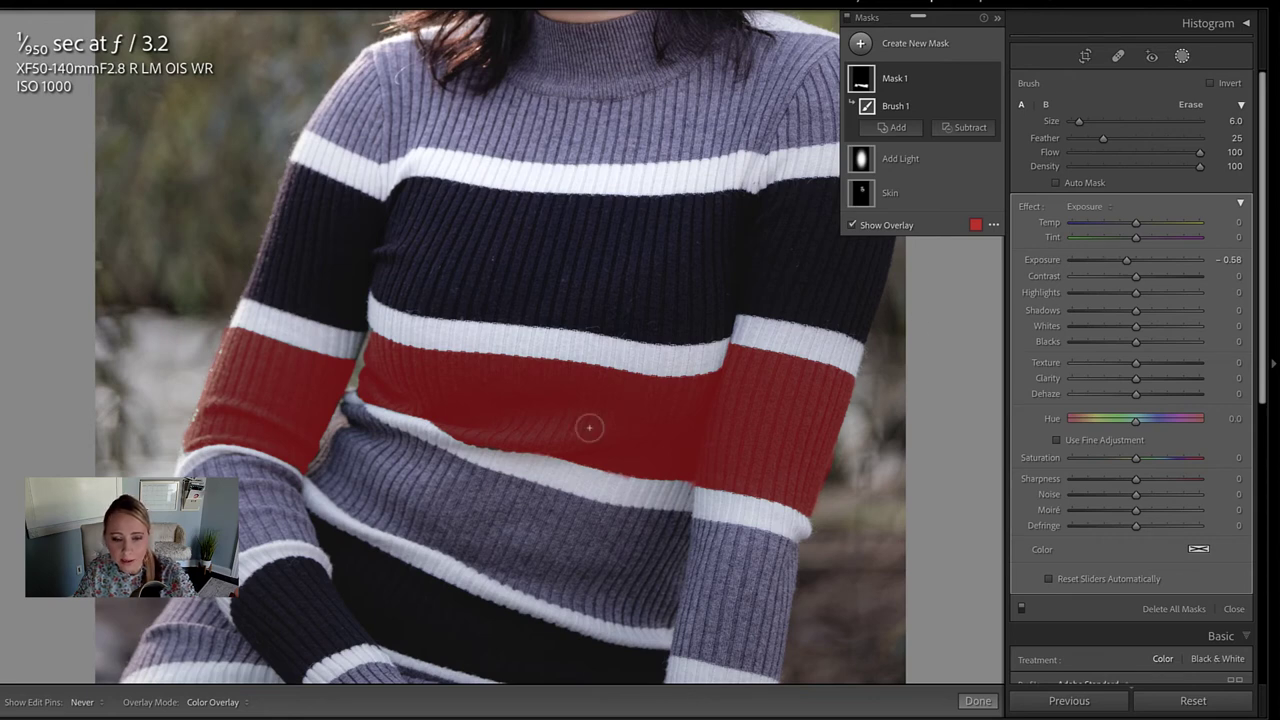
{"action": "scroll", "coordinate": [522, 428], "scroll_direction": "down", "scroll_amount": 1}
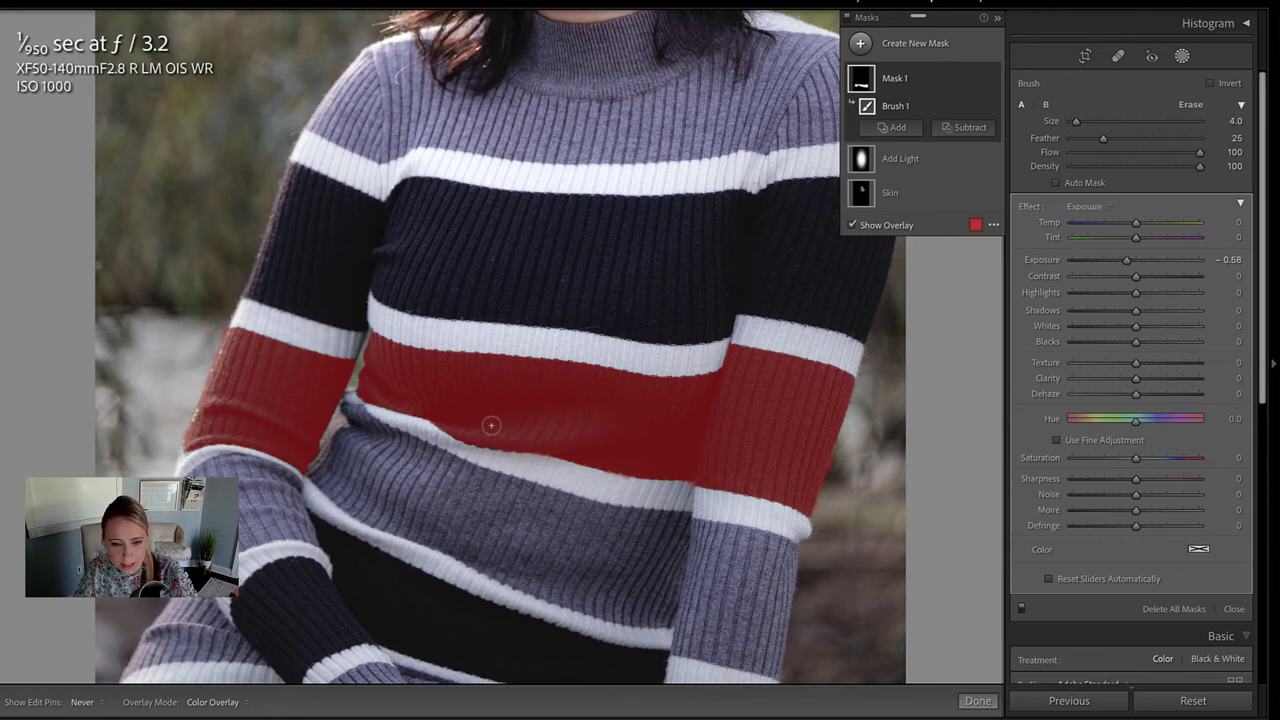
{"action": "scroll", "coordinate": [500, 440], "scroll_direction": "down", "scroll_amount": 5}
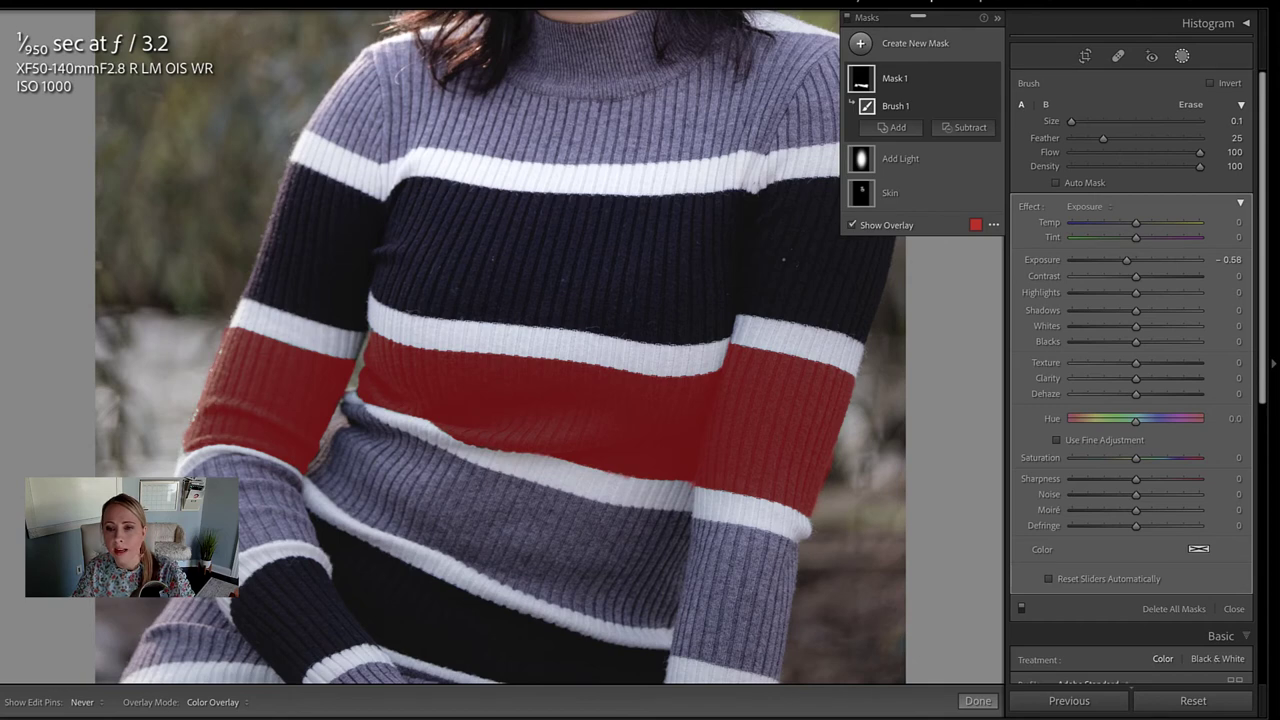
Hide the mask overlay, fit the whole portrait in view, and compare with the original.
{"action": "key", "text": "o"}
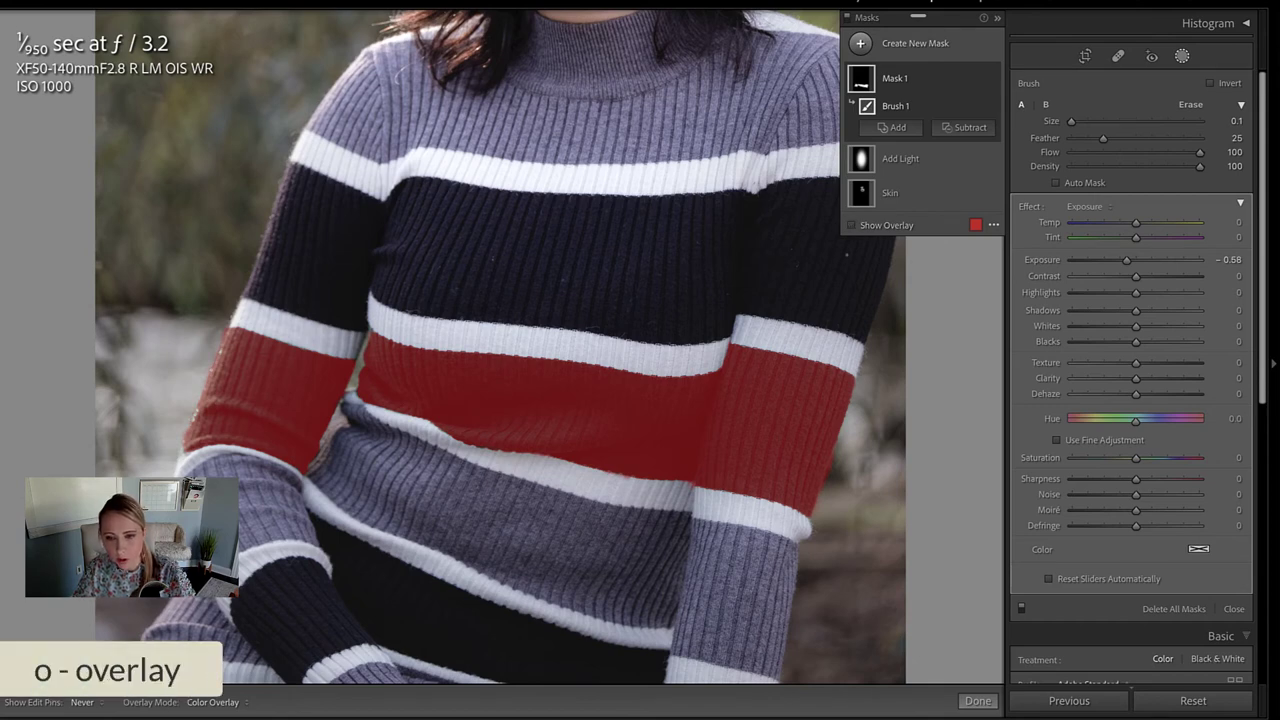
{"action": "key", "text": "o"}
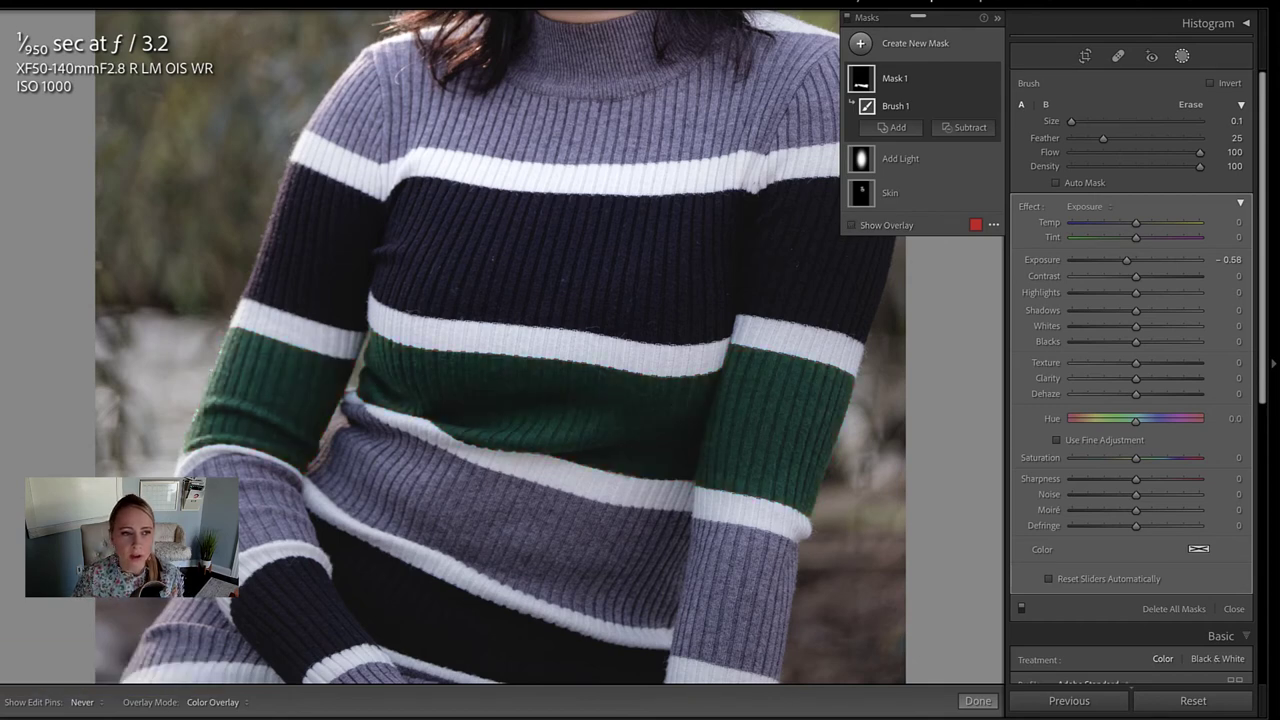
{"action": "key", "text": "z"}
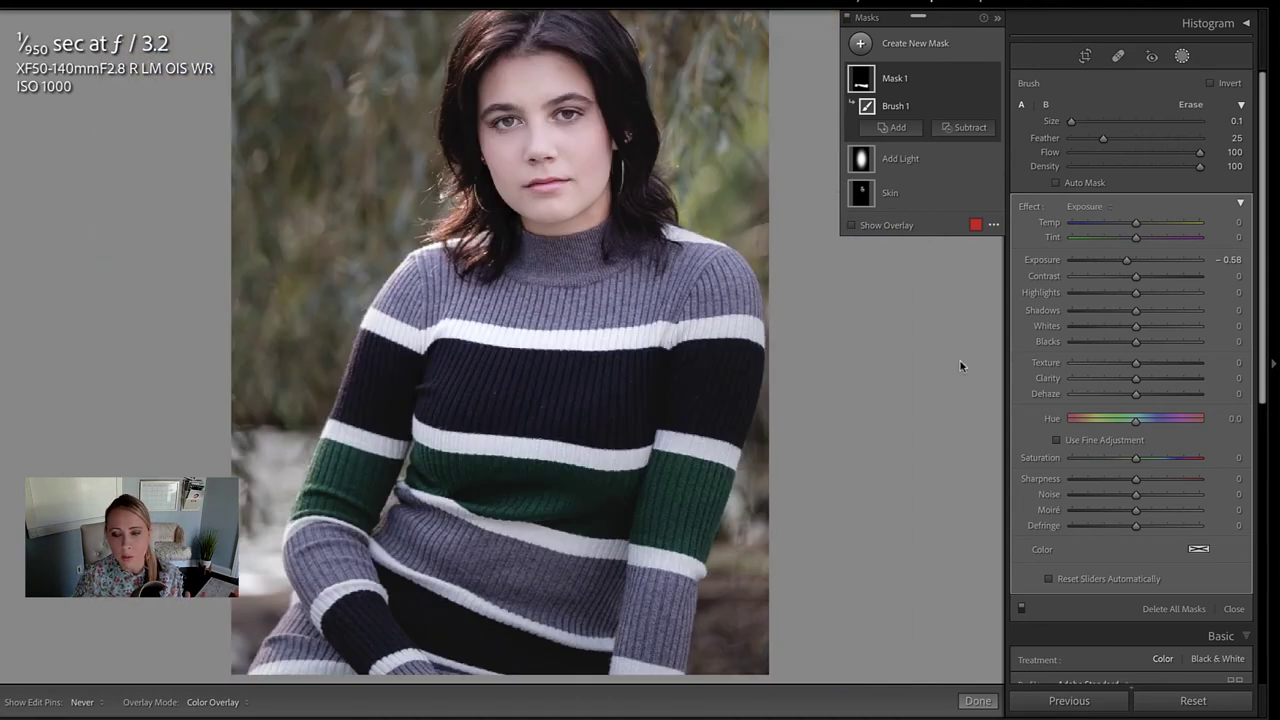
{"action": "key", "text": "backslash"}
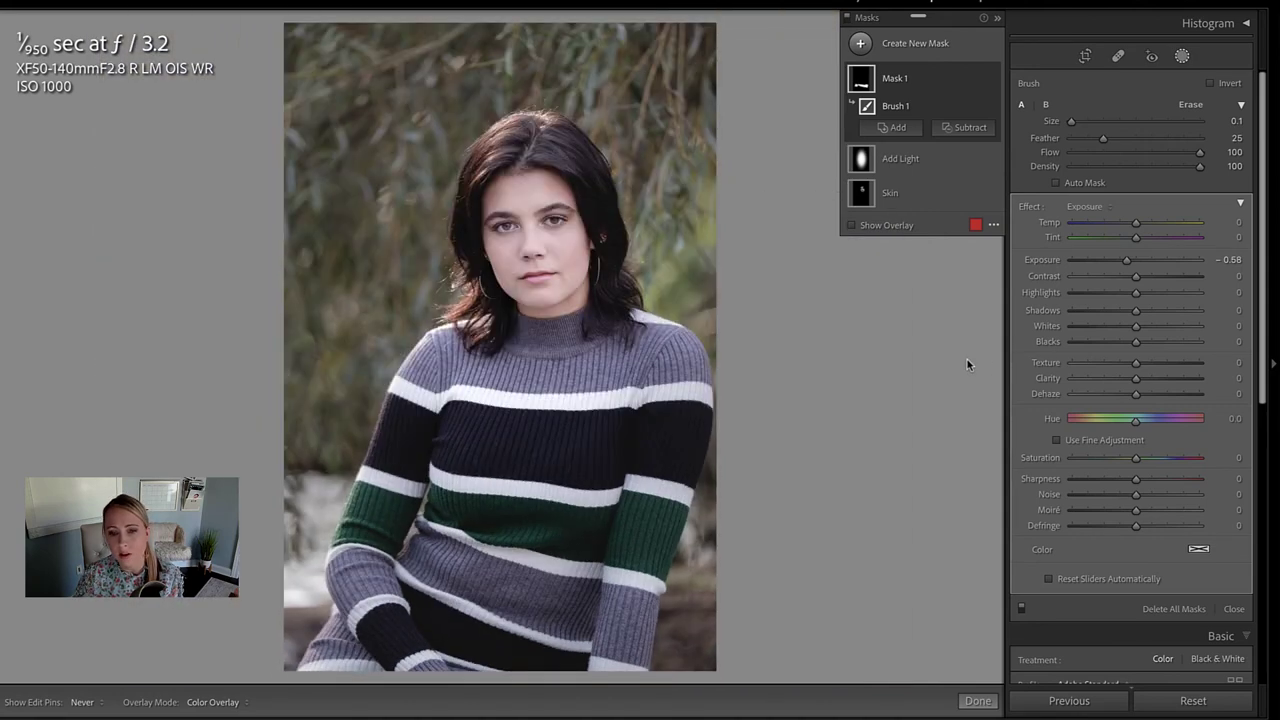
Set the mask's Hue to -163.7 and Saturation to -38.
{"action": "left_click", "coordinate": [1136, 420]}
{"action": "left_click_drag", "start_coordinate": [1125, 427], "coordinate": [1076, 420]}
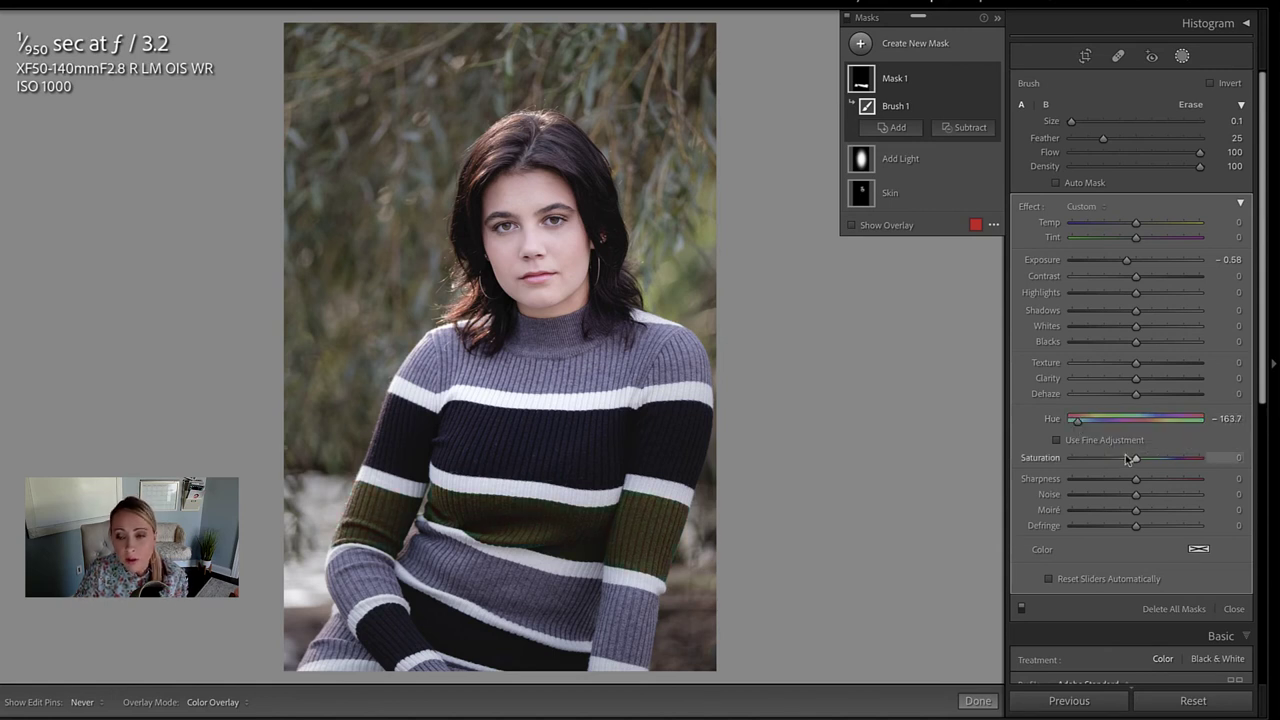
{"action": "left_click_drag", "start_coordinate": [1135, 458], "coordinate": [1175, 463]}
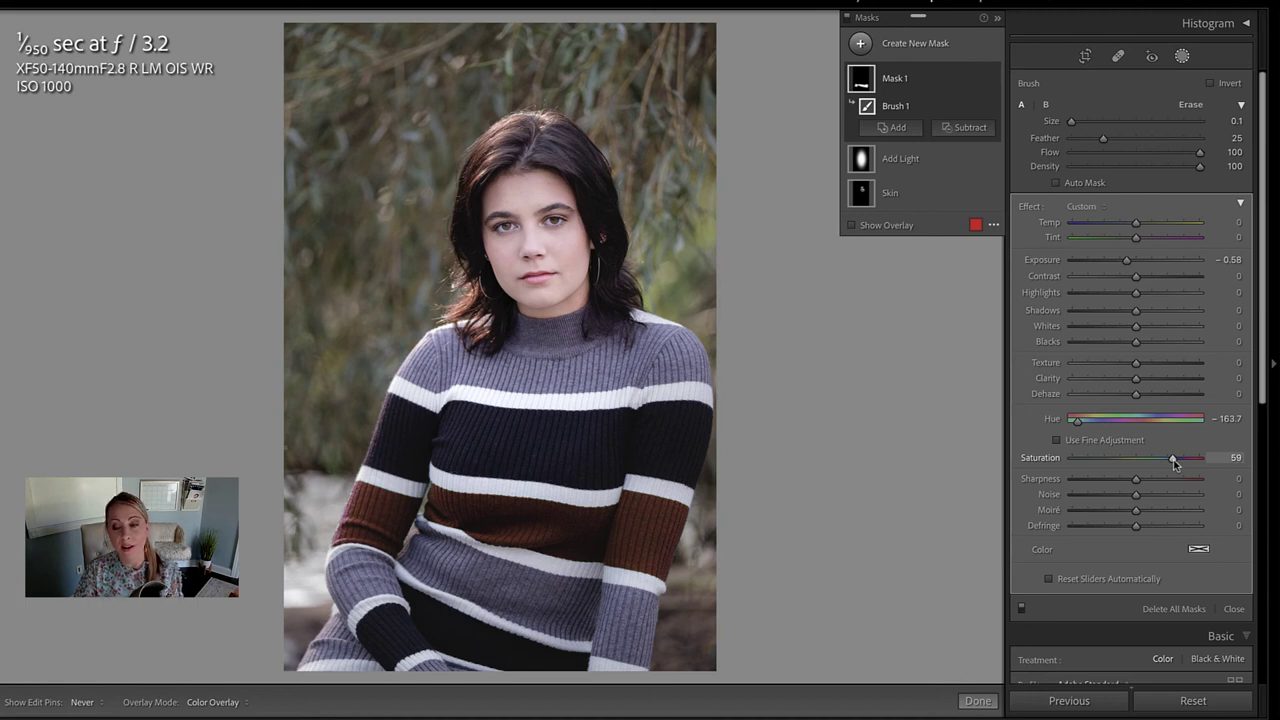
{"action": "left_click_drag", "start_coordinate": [1175, 463], "coordinate": [1114, 464]}
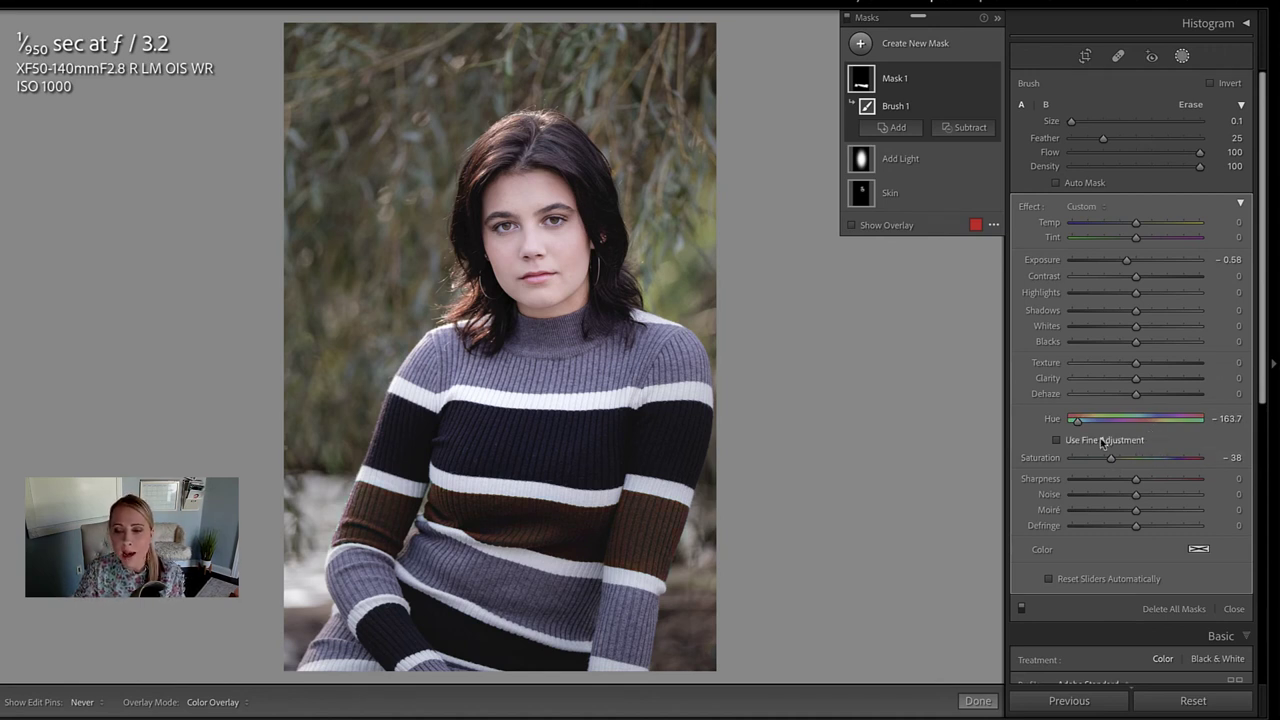
Reset Hue to 0, set Saturation to -100, and try a blue-purple colour tint.
{"action": "double_click", "coordinate": [1076, 422]}
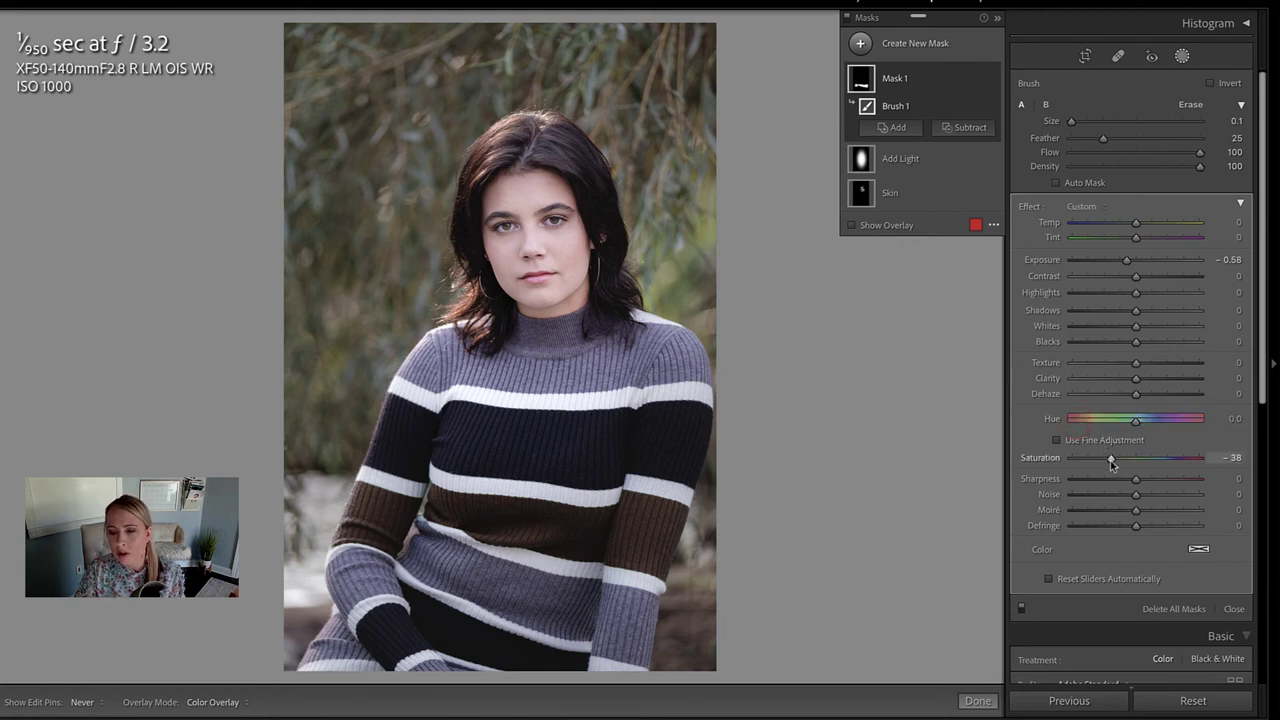
{"action": "left_click_drag", "start_coordinate": [1110, 460], "coordinate": [1036, 463]}
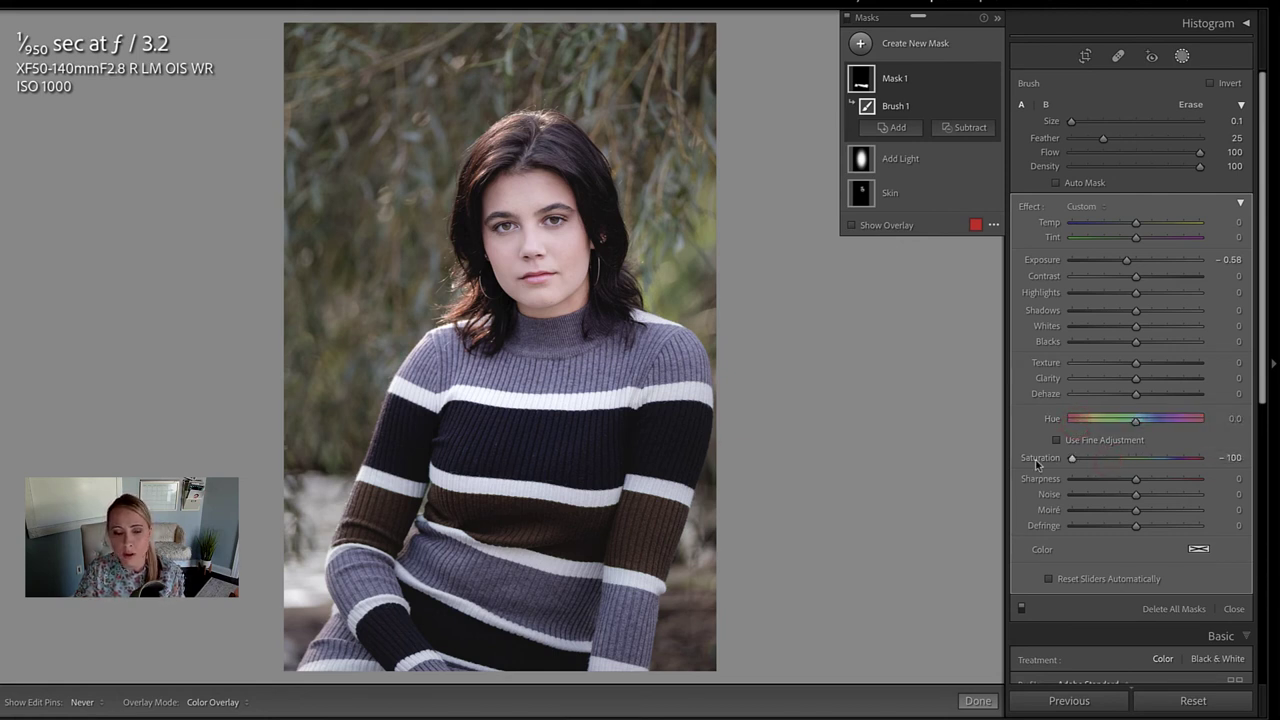
{"action": "left_click", "coordinate": [1198, 552]}
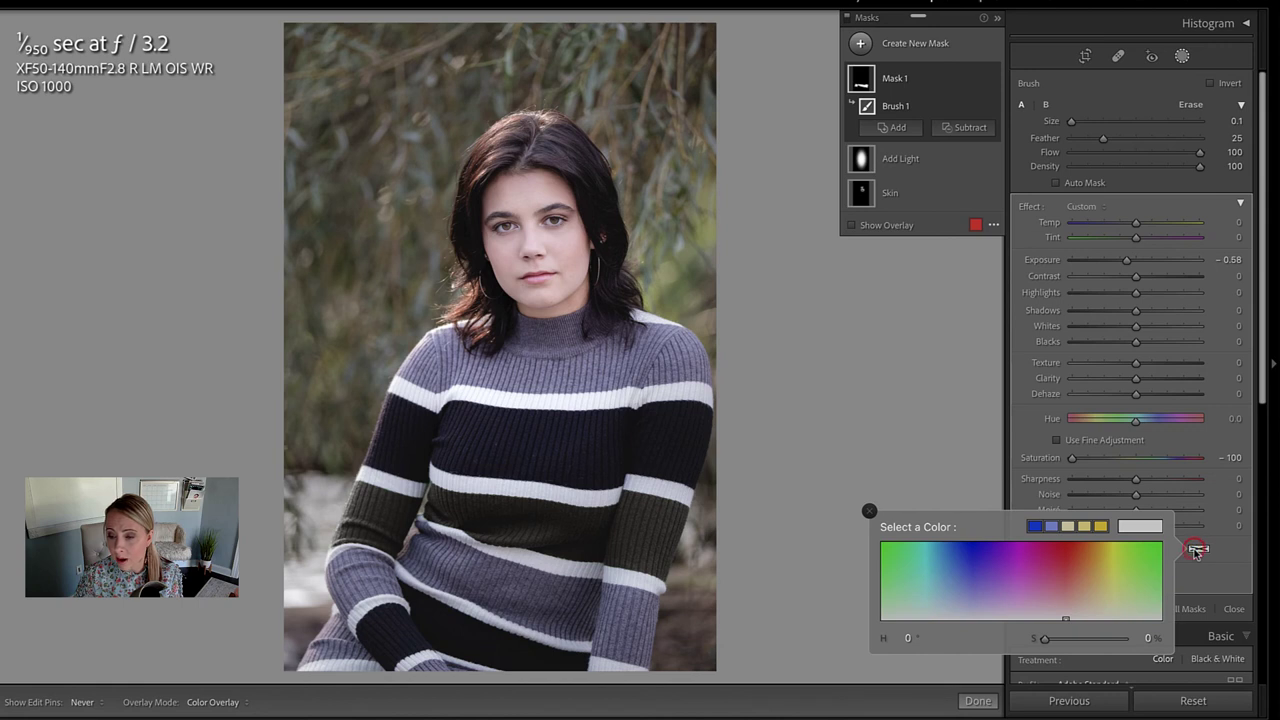
{"action": "left_click_drag", "start_coordinate": [1012, 545], "coordinate": [963, 553]}
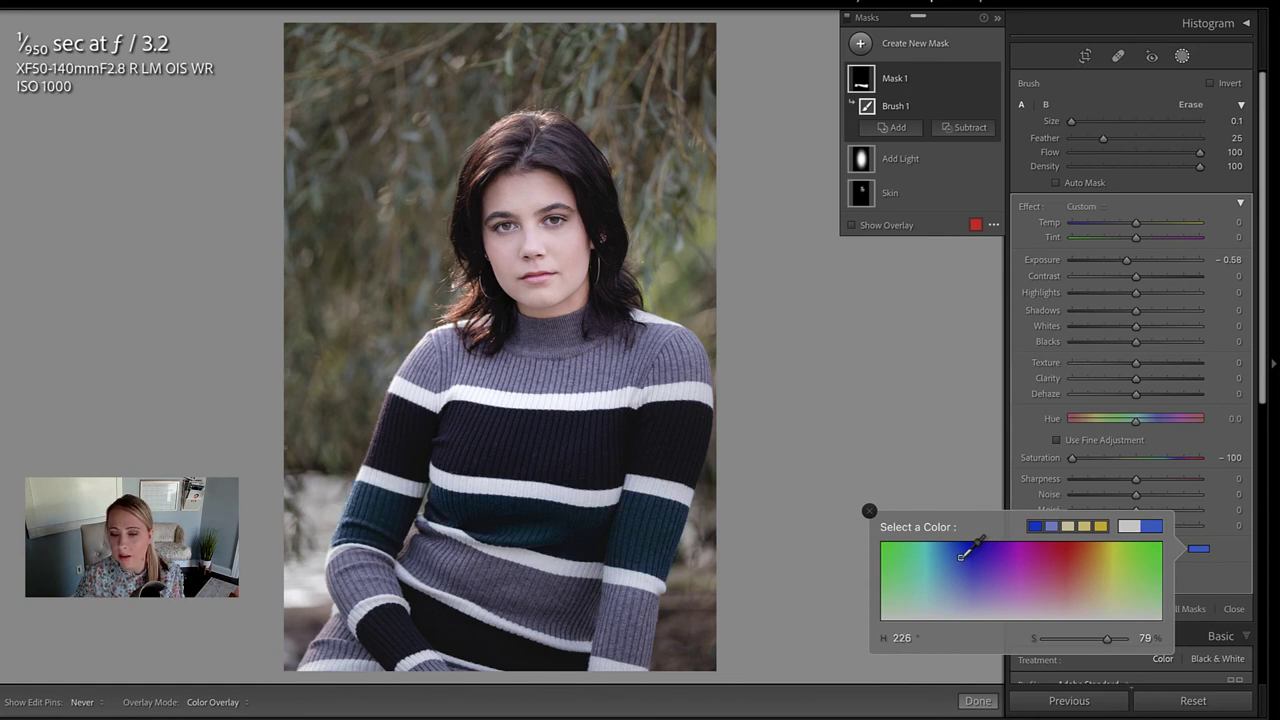
{"action": "left_click_drag", "start_coordinate": [960, 556], "coordinate": [962, 551]}
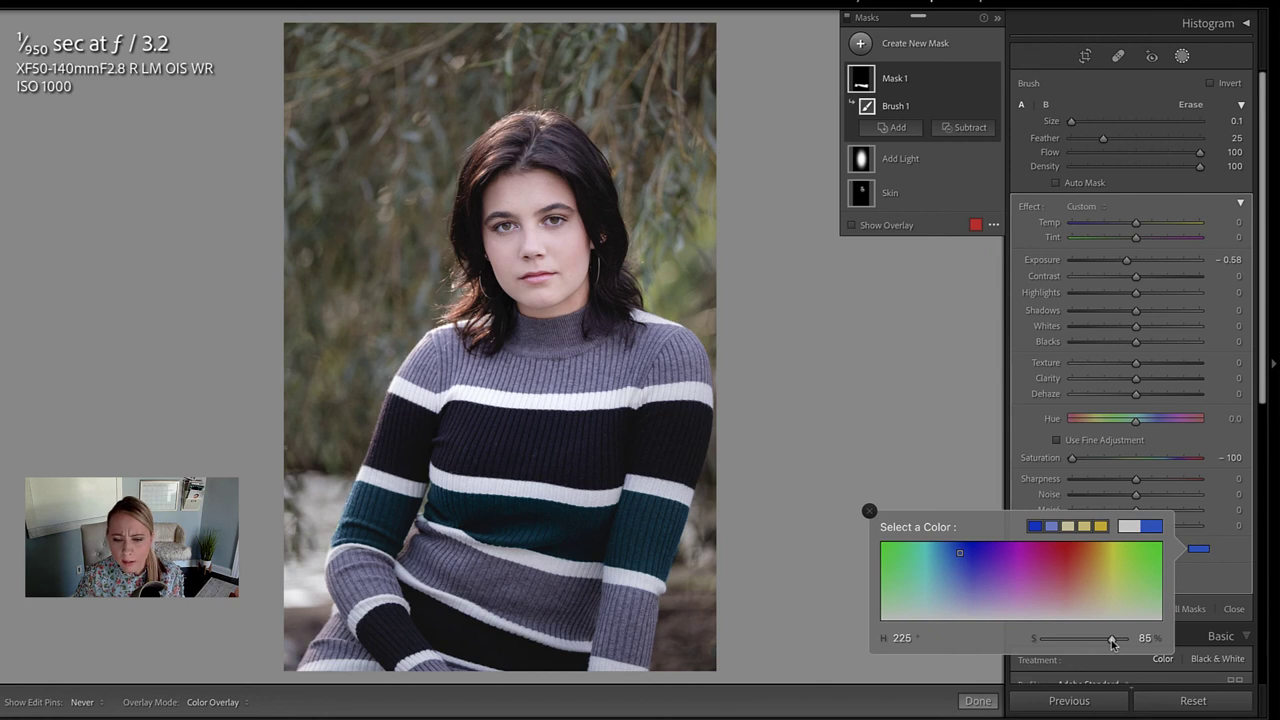
Adjust the tint's saturation and shift its hue from blue to red (H 353, S 64%).
{"action": "left_click_drag", "start_coordinate": [1112, 641], "coordinate": [1058, 644]}
{"action": "left_click_drag", "start_coordinate": [1120, 641], "coordinate": [1091, 641]}
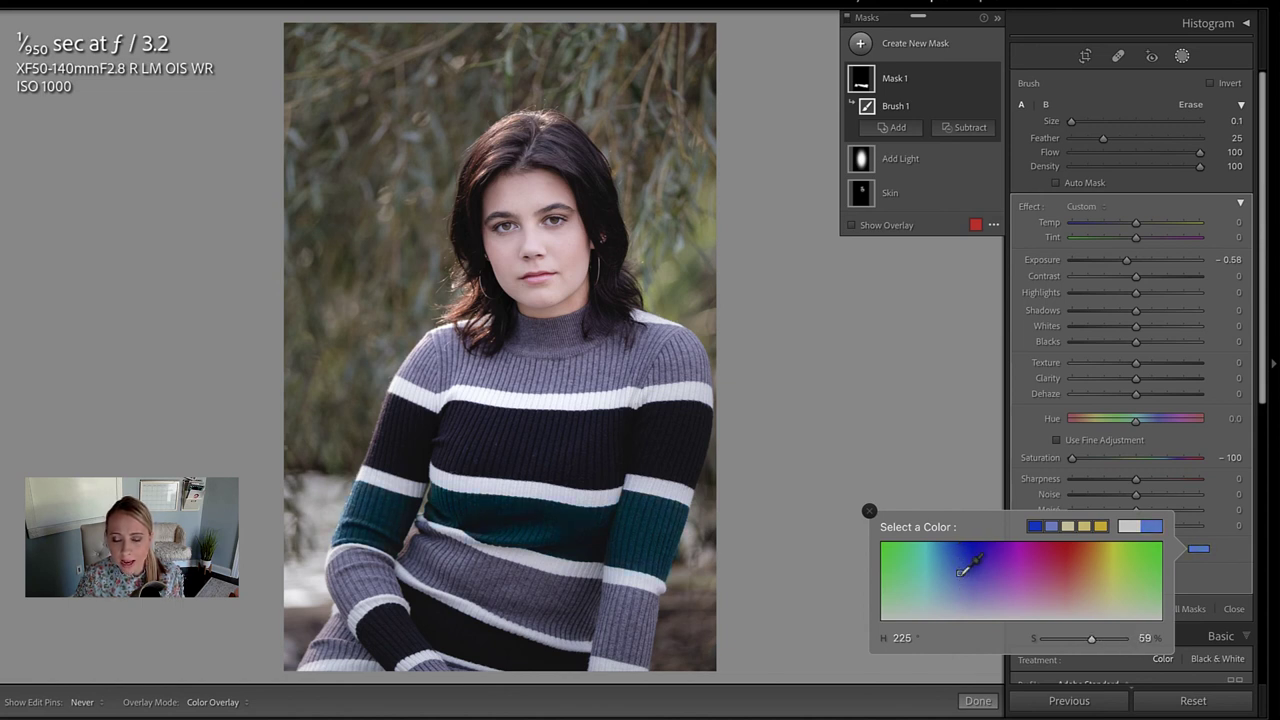
{"action": "mouse_move", "coordinate": [959, 573]}
{"action": "left_mouse_down"}
{"action": "mouse_move", "coordinate": [959, 586]}
{"action": "mouse_move", "coordinate": [962, 545]}
{"action": "mouse_move", "coordinate": [962, 556]}
{"action": "left_mouse_up"}
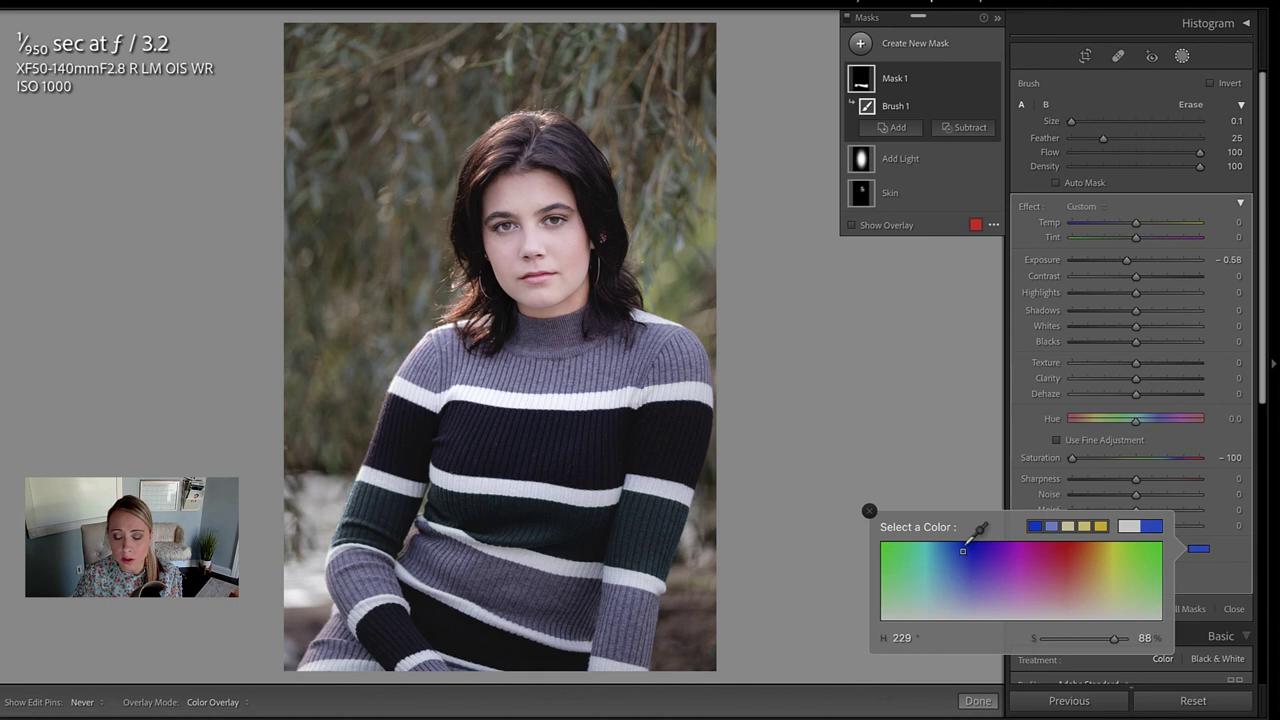
{"action": "left_click", "coordinate": [962, 545]}
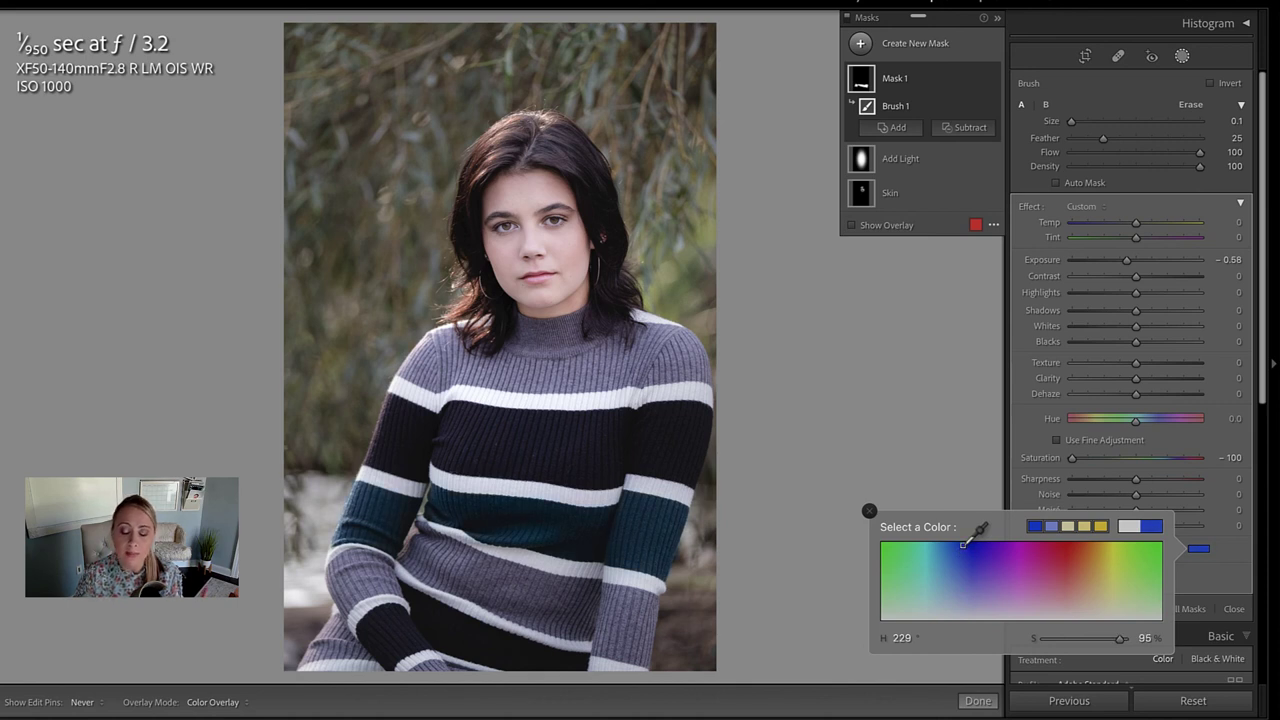
{"action": "left_click_drag", "start_coordinate": [962, 545], "coordinate": [1059, 543]}
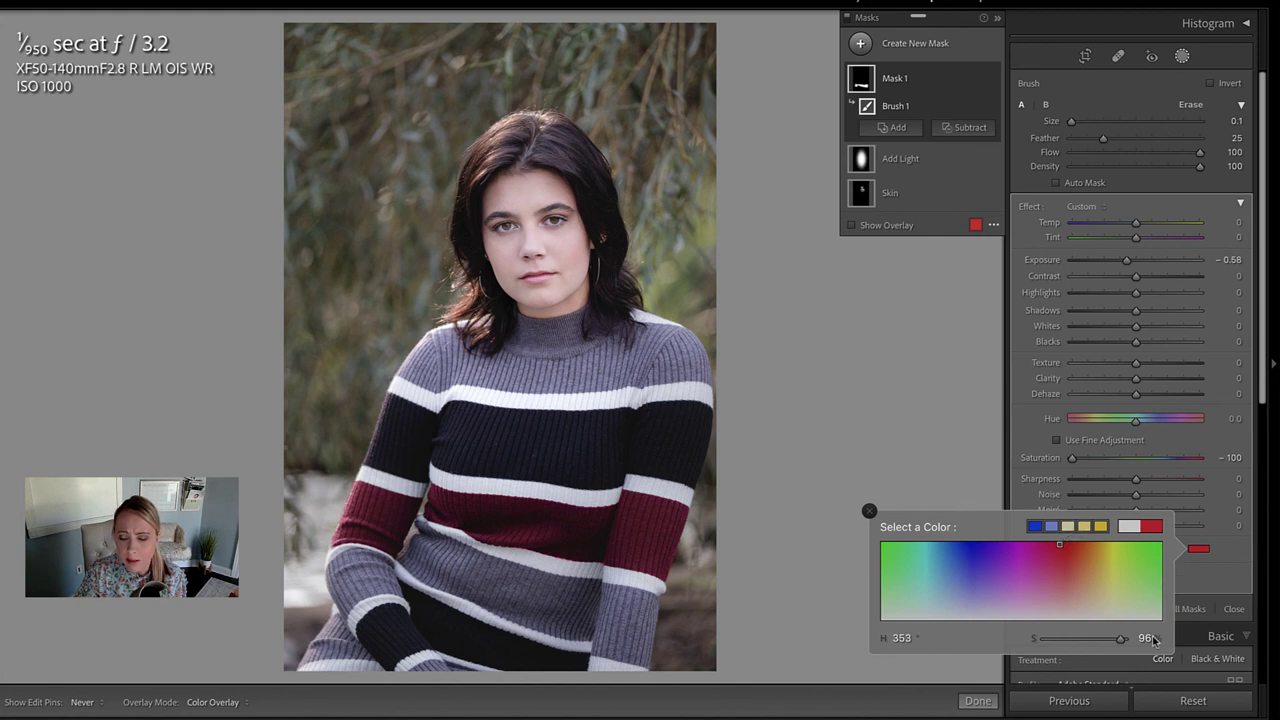
{"action": "left_click_drag", "start_coordinate": [1122, 639], "coordinate": [1095, 643]}
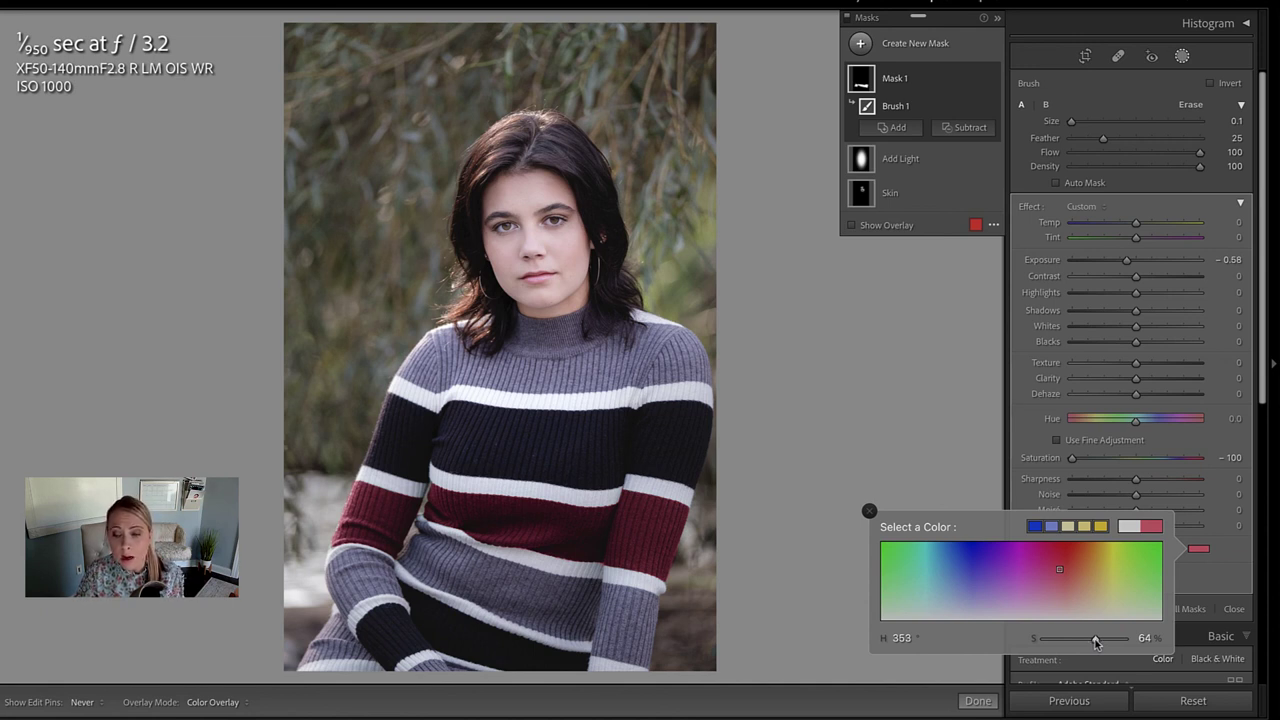
Clear the tint, then pick a deep red mask colour at H 7, S 80%.
{"action": "double_click", "coordinate": [1096, 642]}
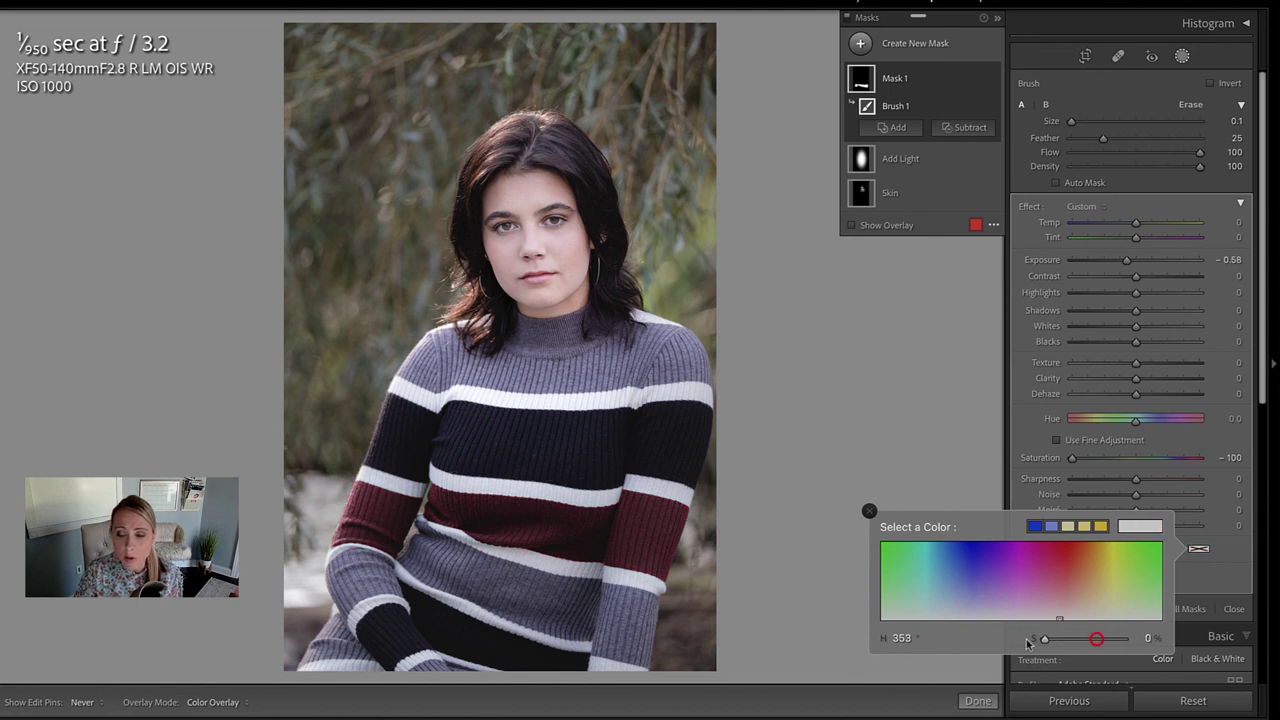
{"action": "left_click", "coordinate": [964, 404]}
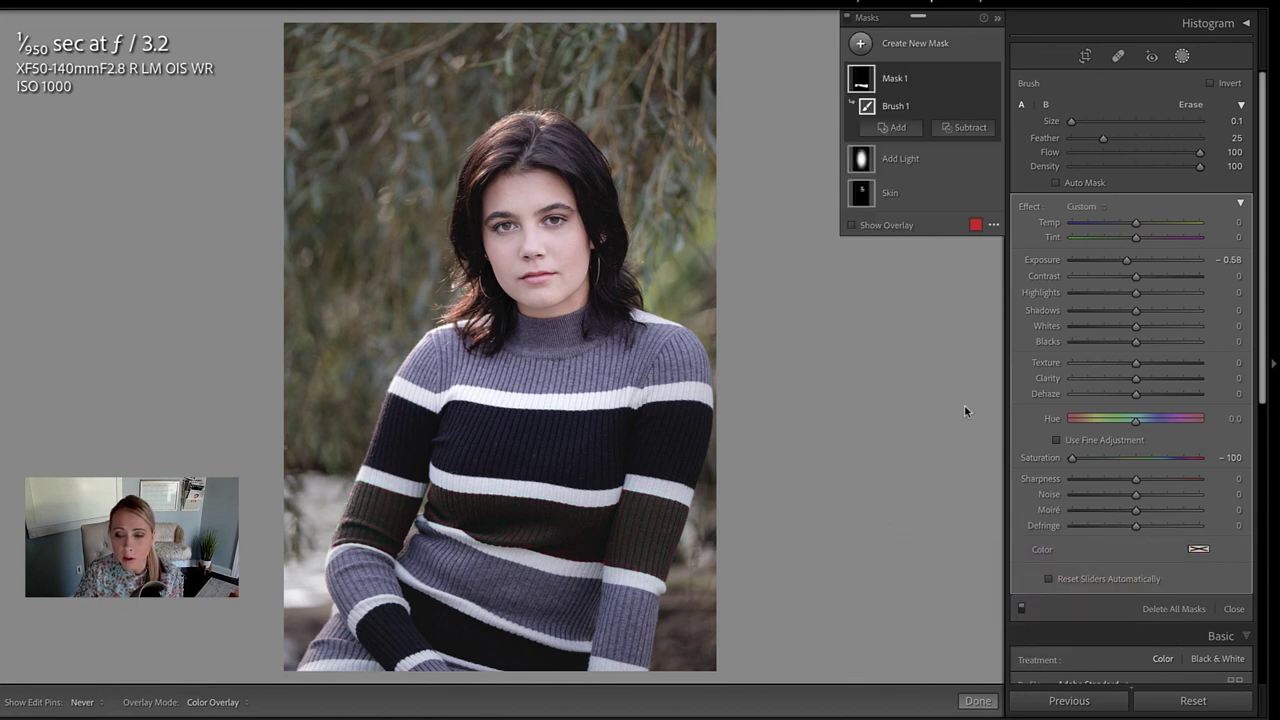
{"action": "left_click", "coordinate": [1203, 556]}
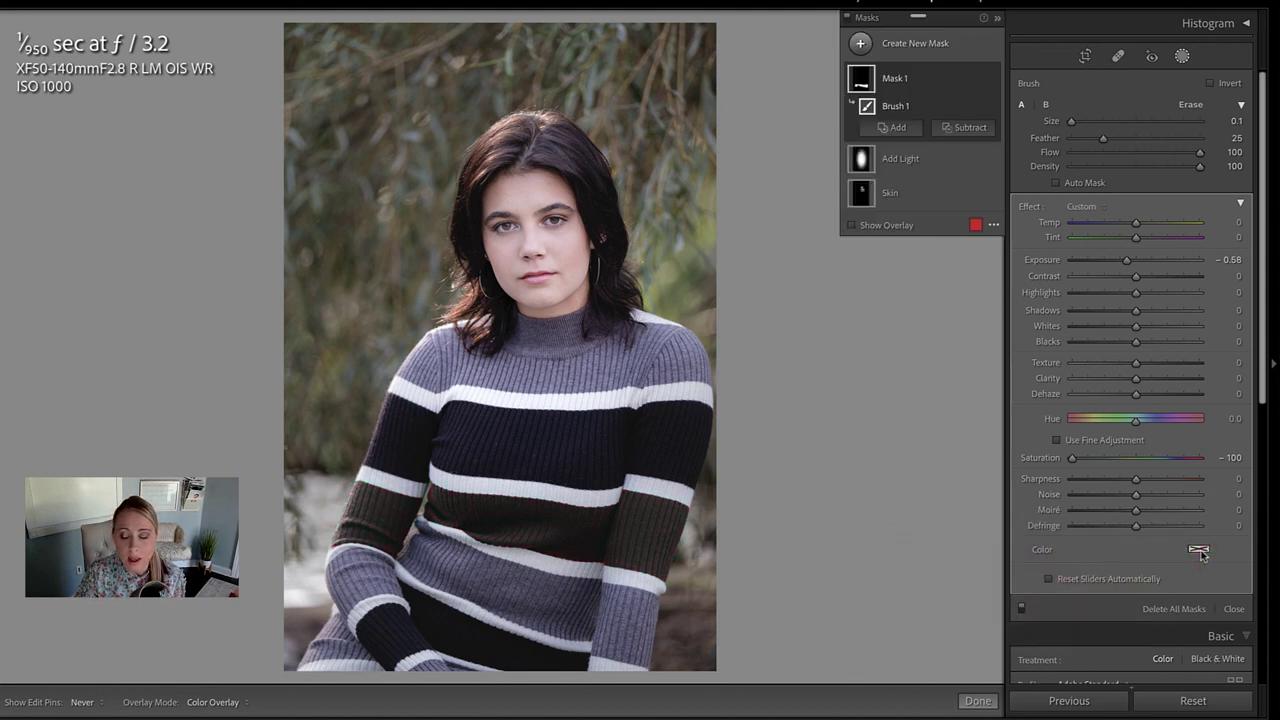
{"action": "left_click", "coordinate": [1198, 549]}
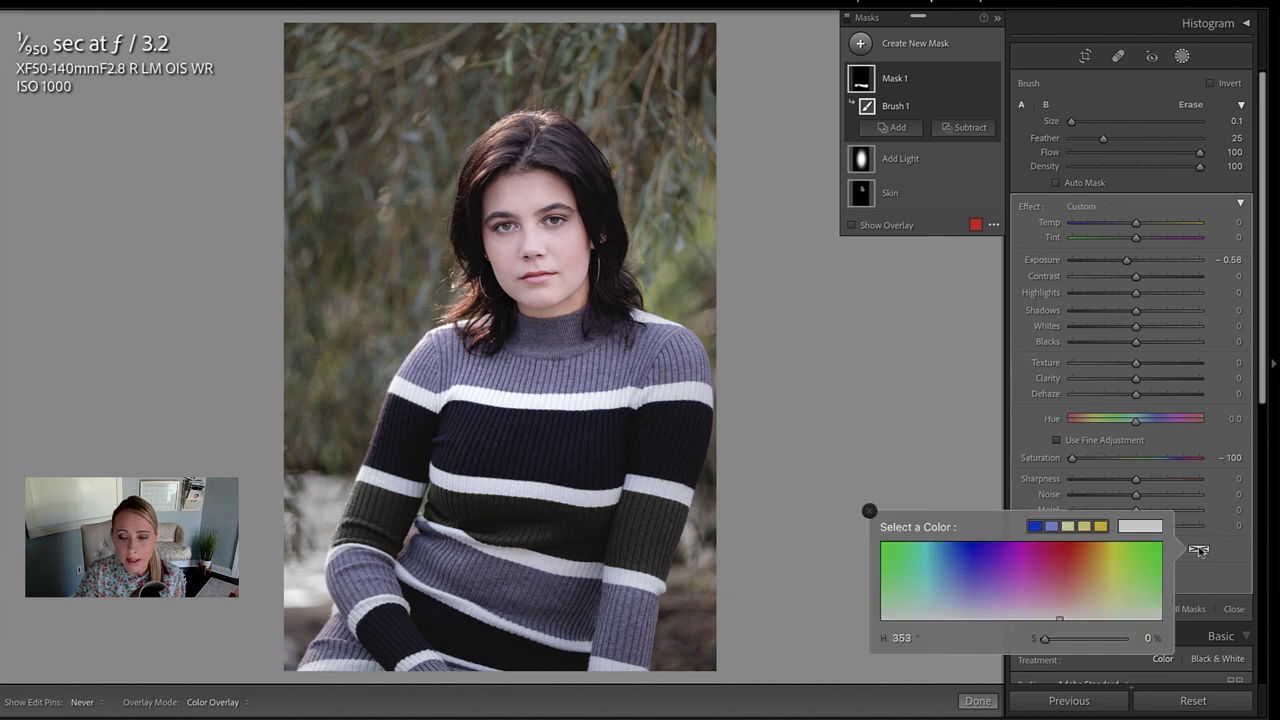
{"action": "left_click_drag", "start_coordinate": [1089, 560], "coordinate": [1073, 554]}
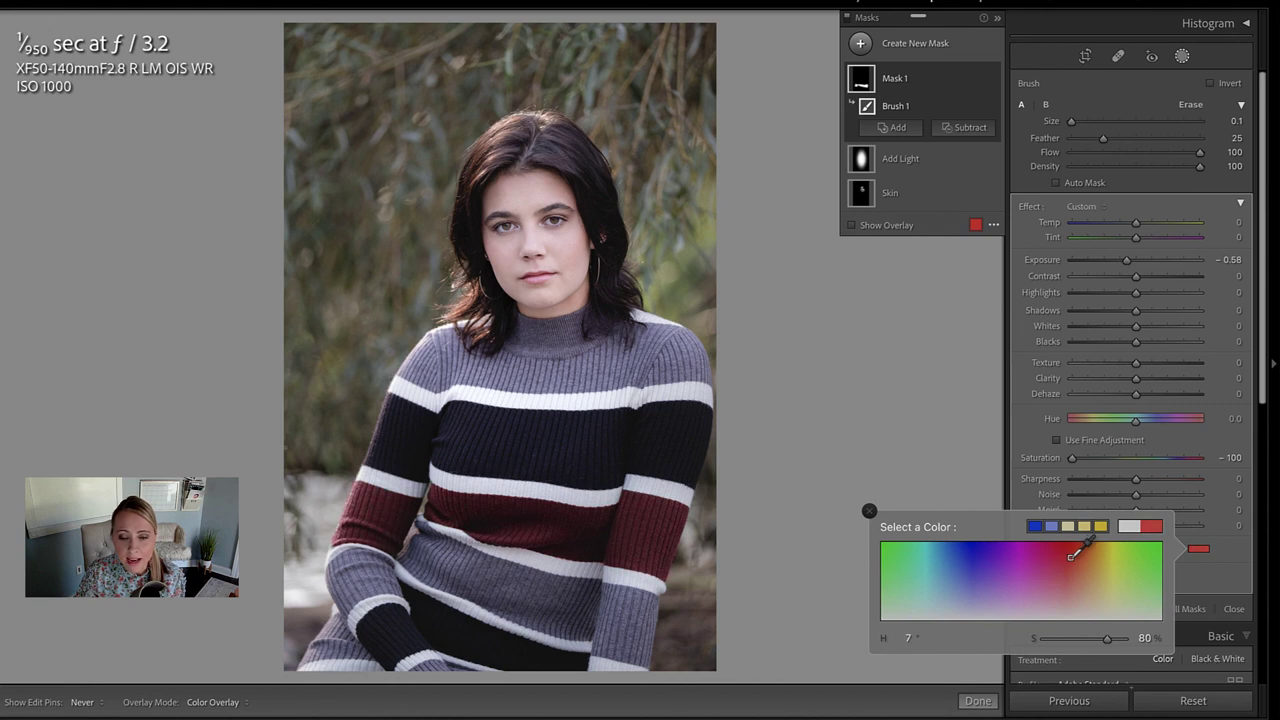